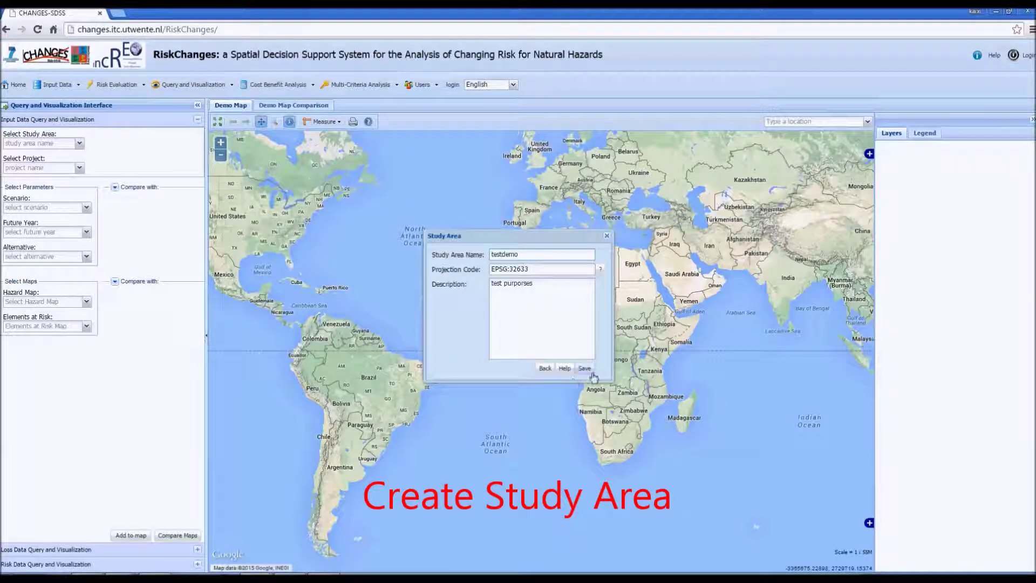
- Save the new study area testdemo
click(584, 369)
click(519, 326)
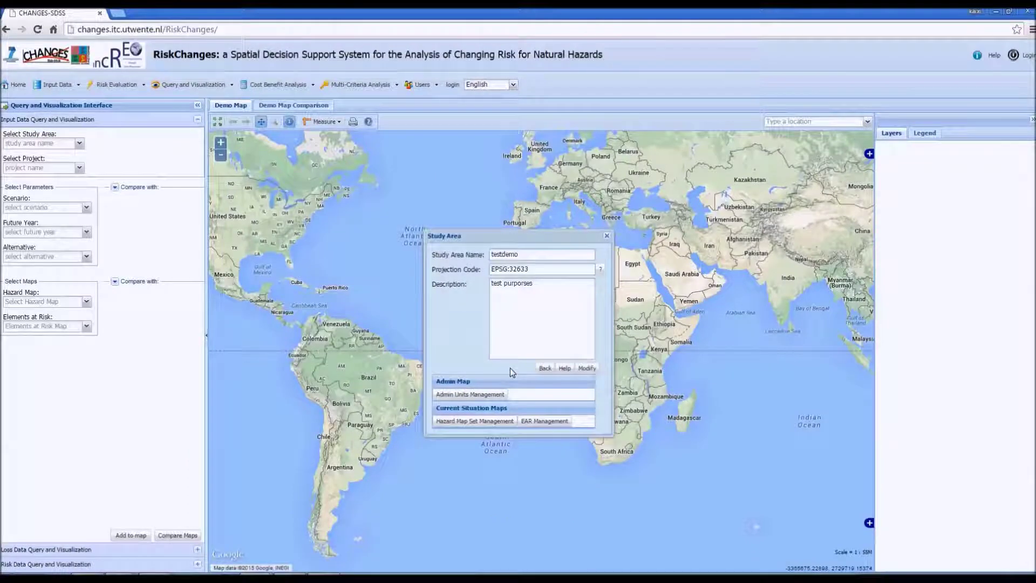
- Start a new admin unit layer for the study area, named "administration" with the description "administration unit layer"
click(482, 397)
click(504, 261)
text(administration)
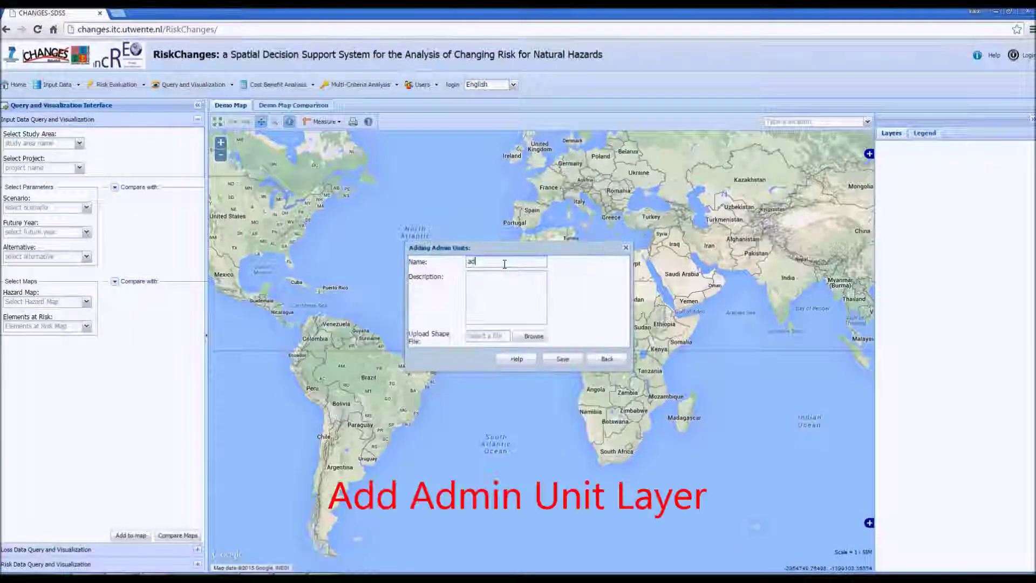
click(509, 281)
text(administration unit layer)
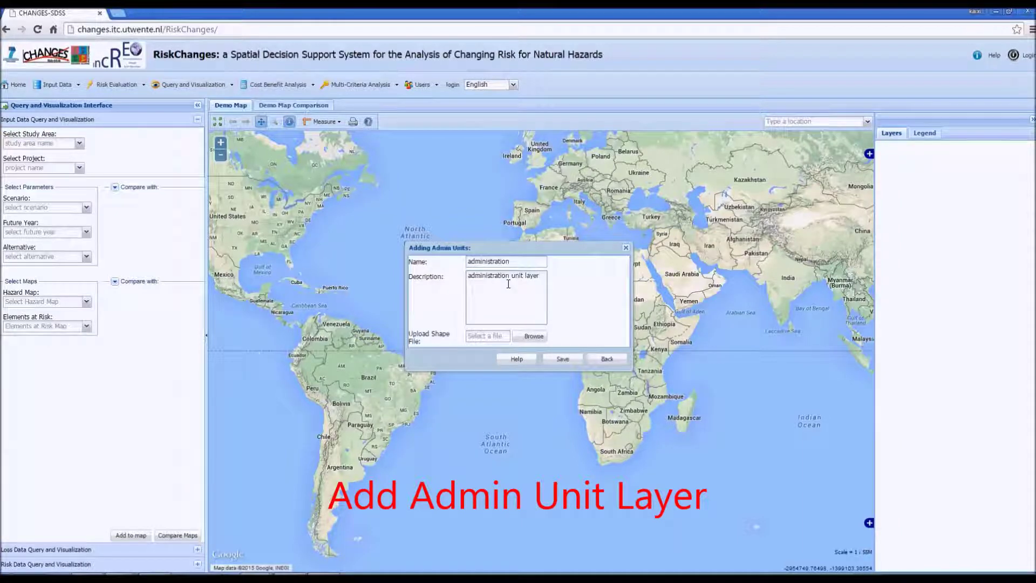
- Upload the zipped admin_units shapefile from the demoData EaR folder, save the admin unit layer and return to the study area
click(534, 336)
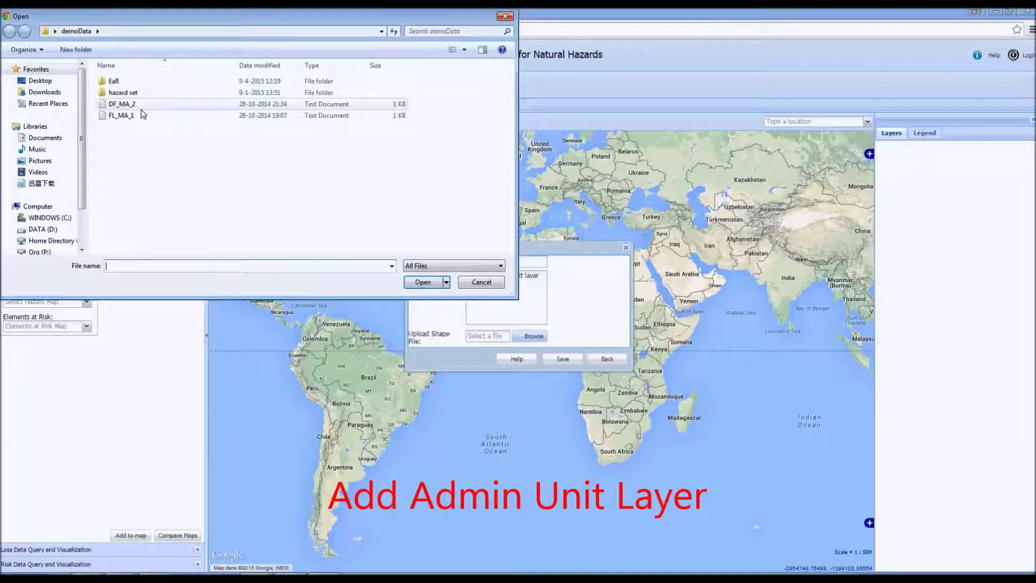
double_click(141, 86)
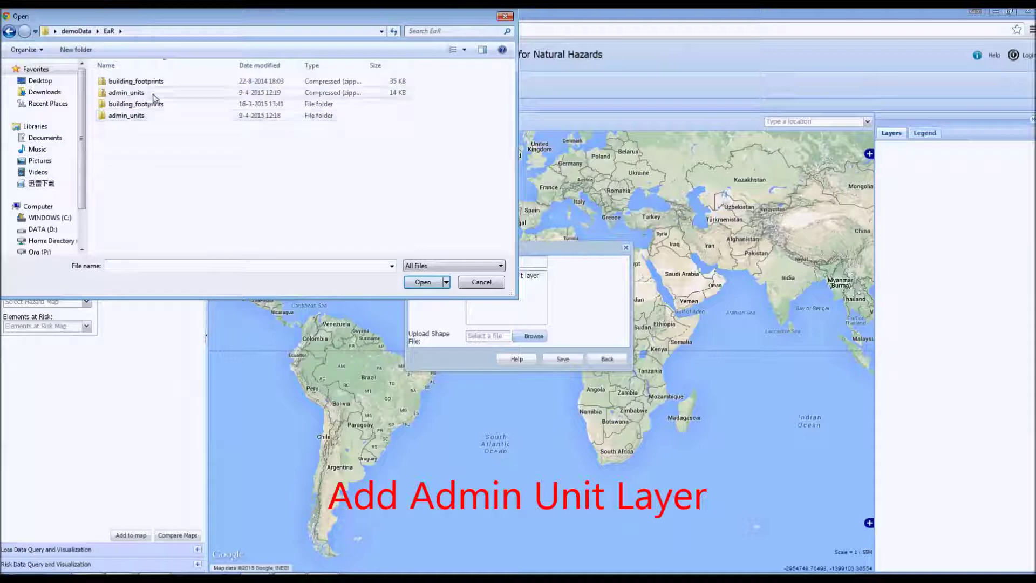
click(227, 93)
click(446, 286)
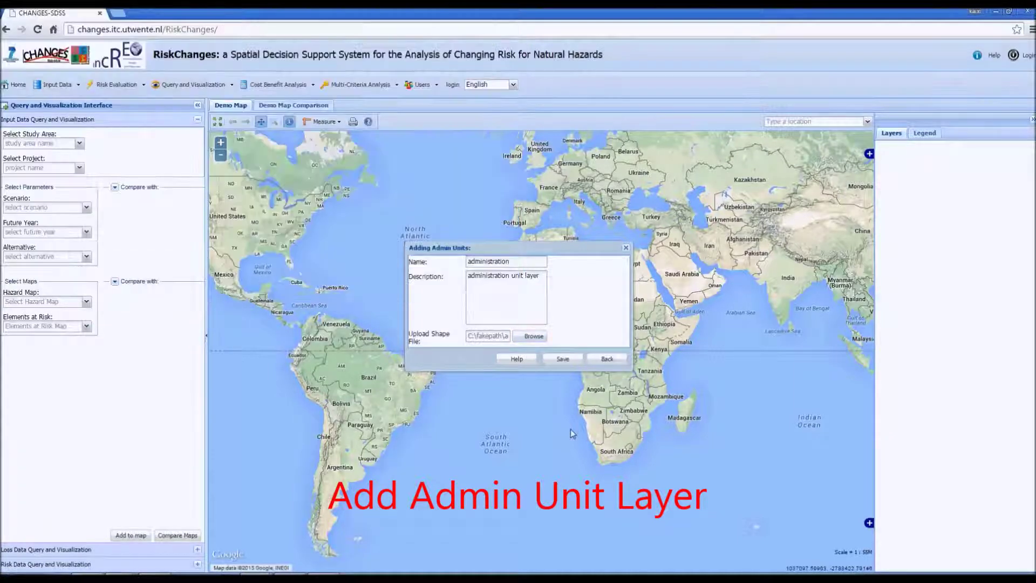
click(563, 359)
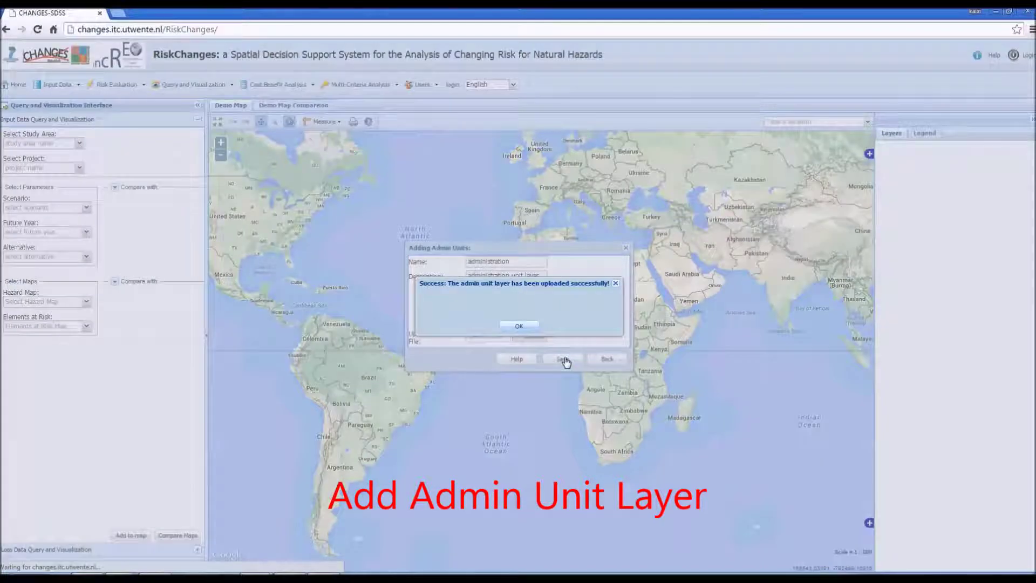
click(519, 327)
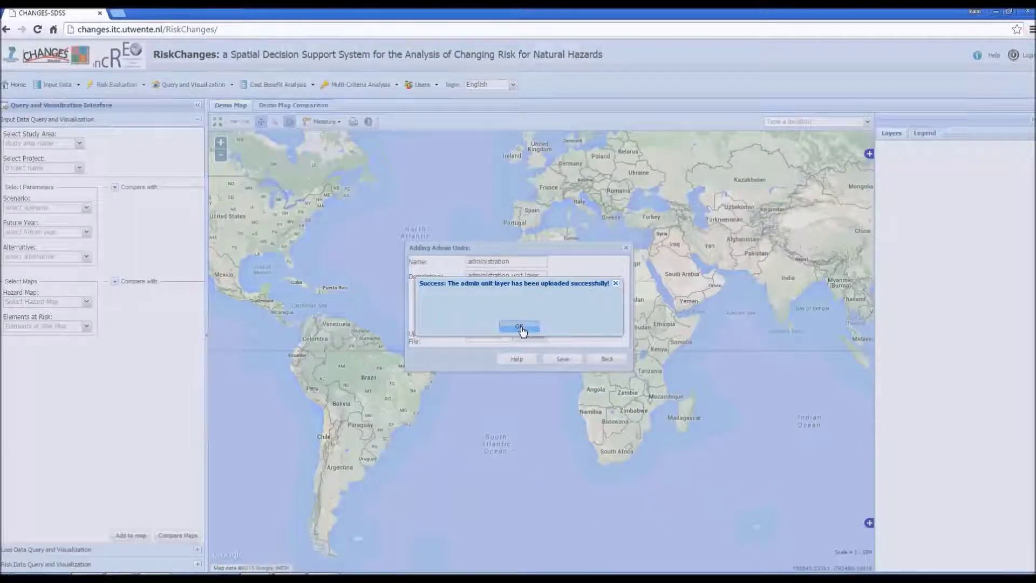
click(605, 359)
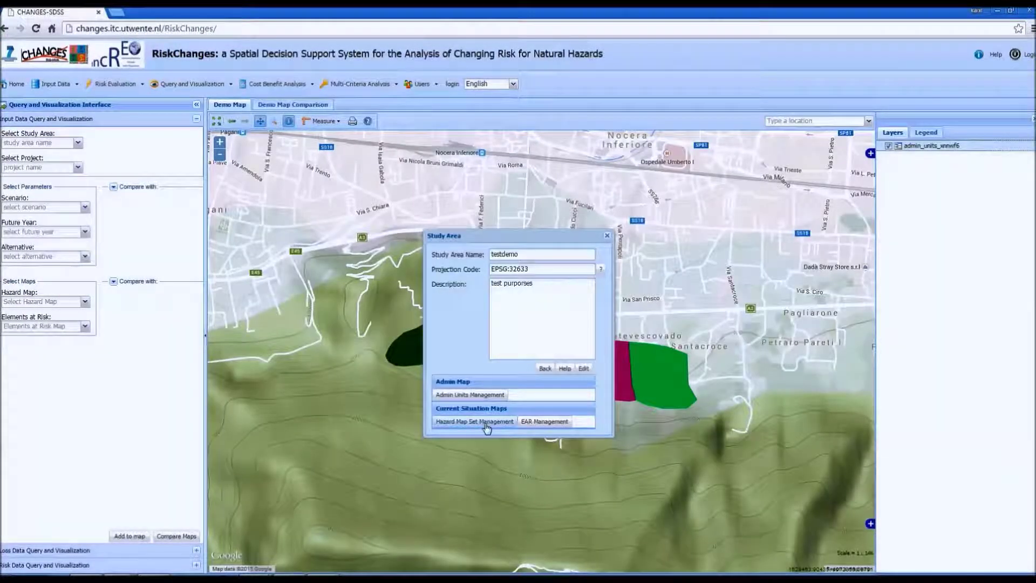
- Create hazard map set FloodDepth20Years: hazard type Flood, return period 20, current situation, described as "flood water depth of 20 years"
click(475, 421)
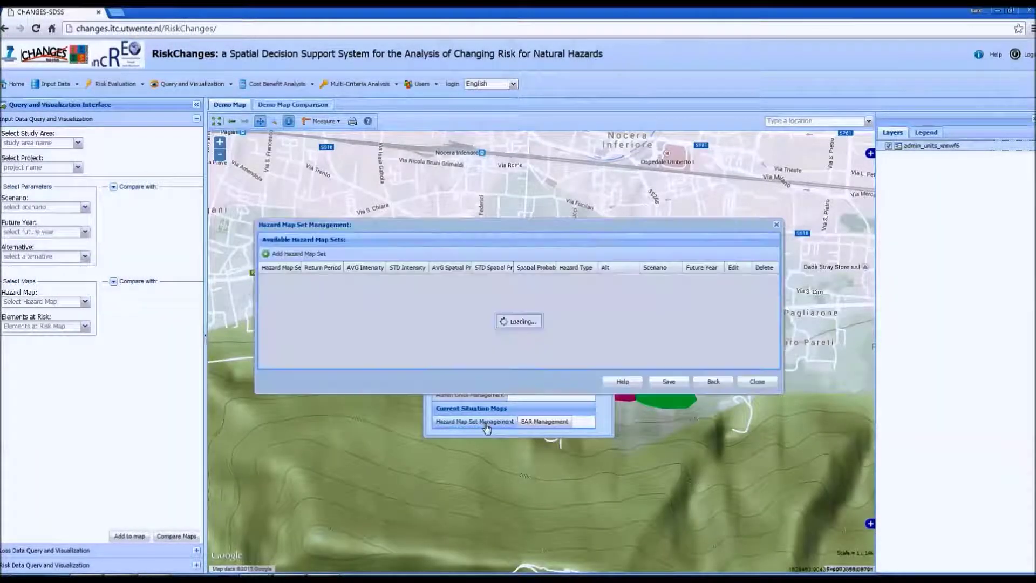
click(297, 253)
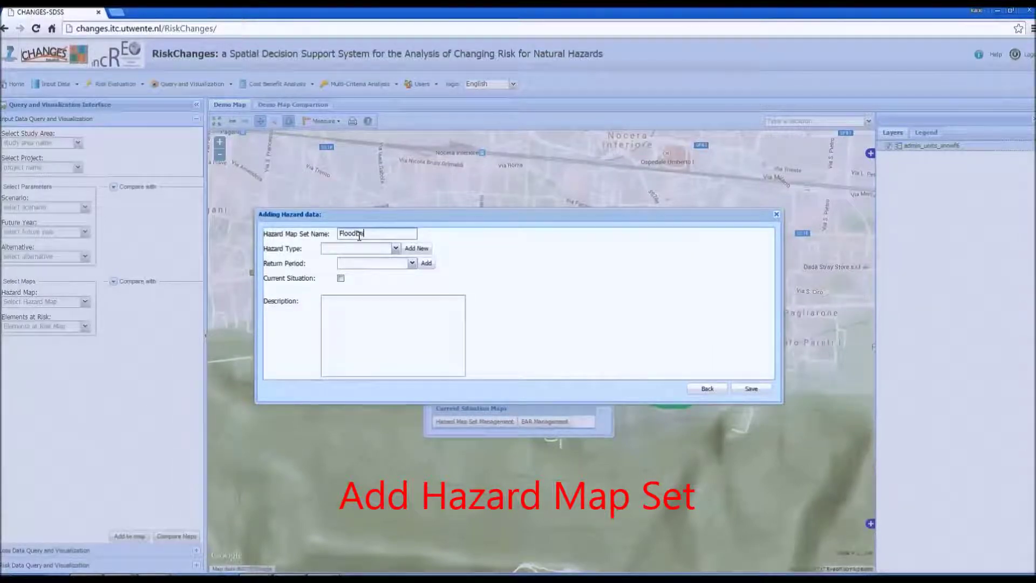
text(Flood)
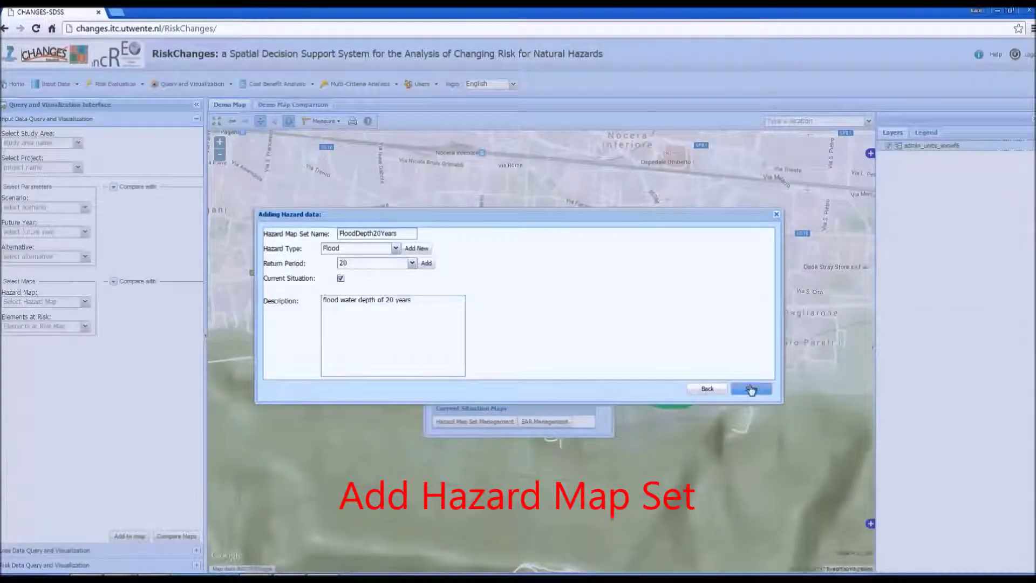
click(752, 388)
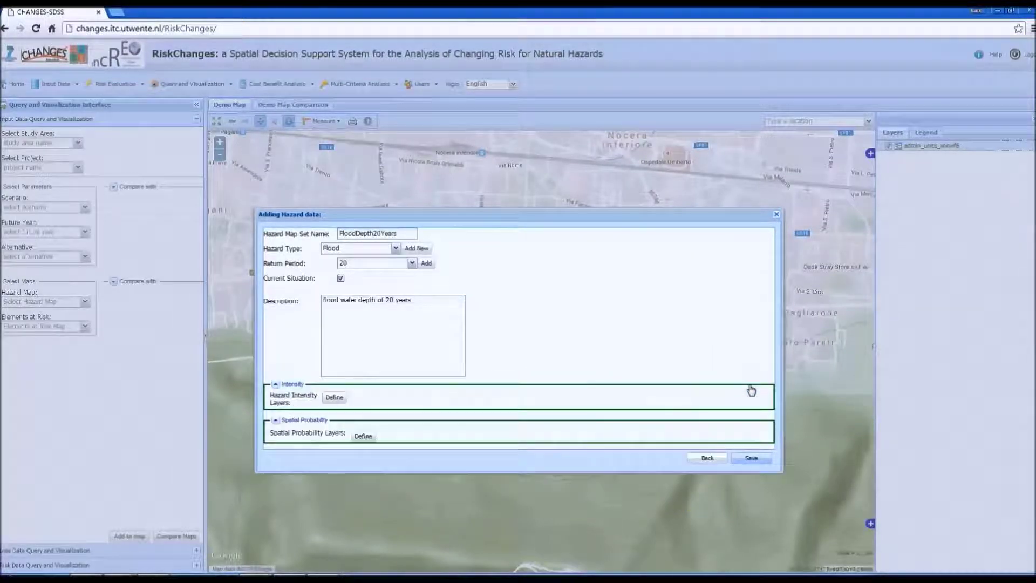
- Add intensity layer floodDepth20yrs for water depth in m, source "sdss for demo purposes", description "demo purposes", using average raster fl_de_020_a0 from the hazard set folder
click(334, 398)
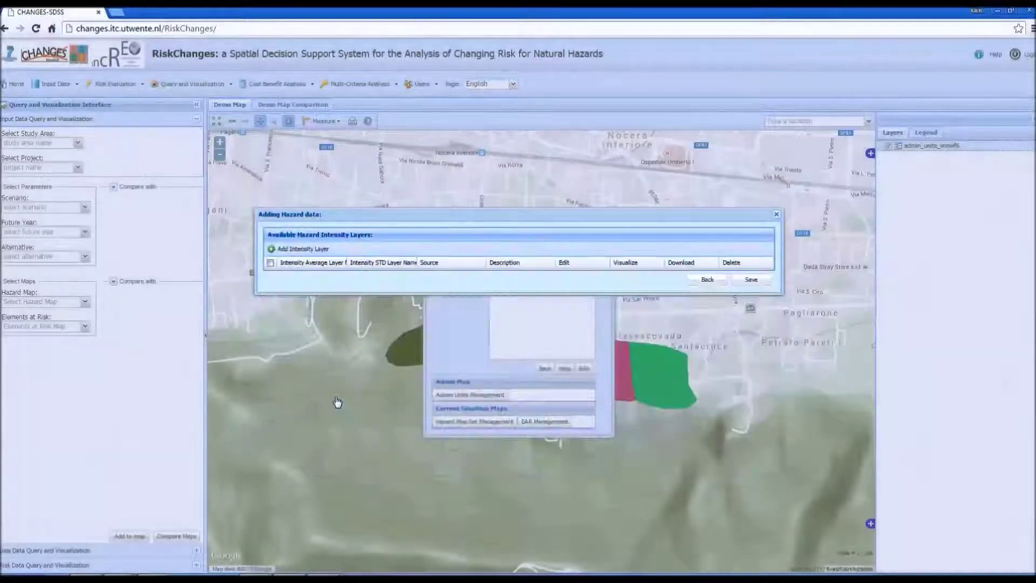
click(298, 249)
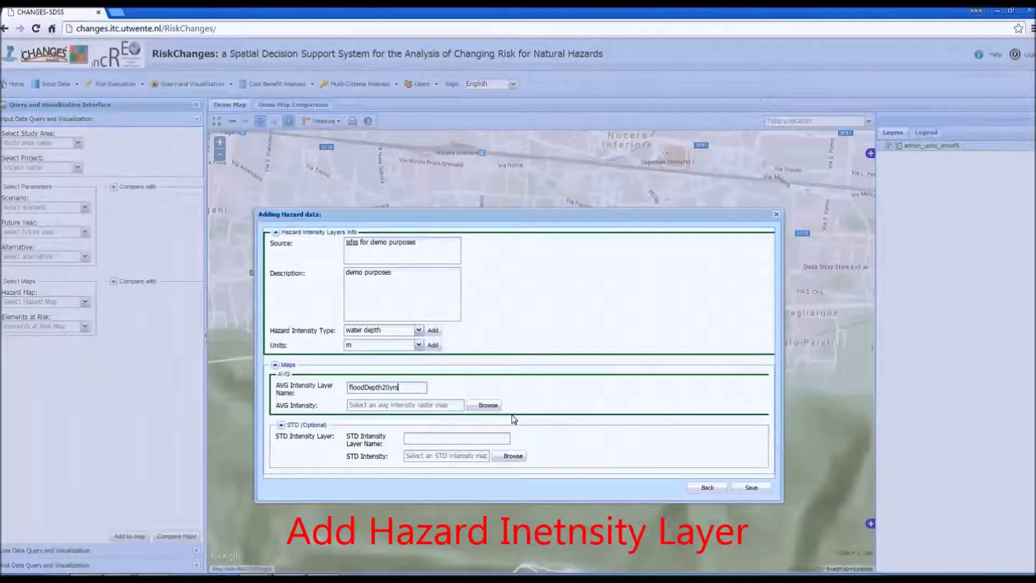
click(488, 405)
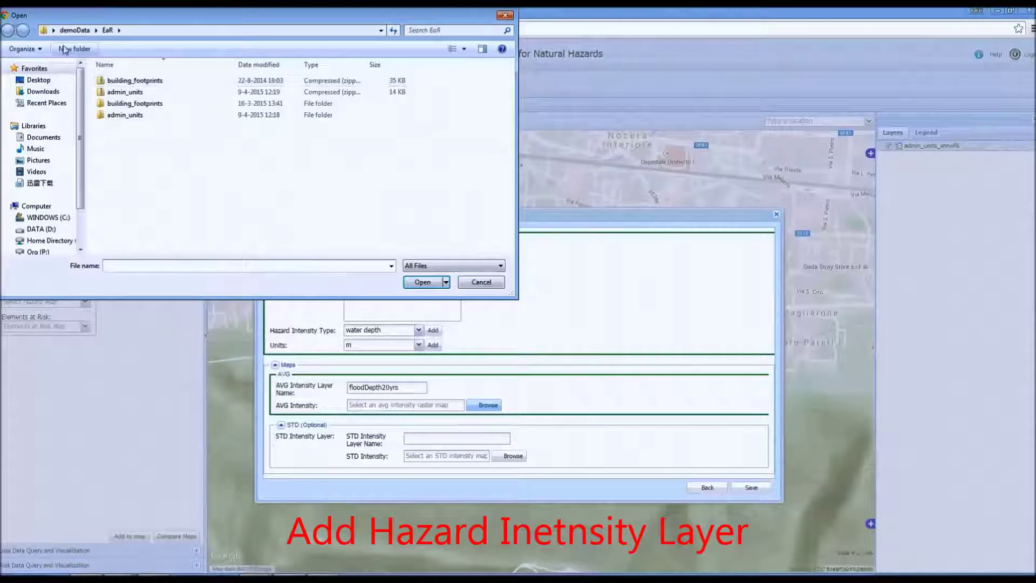
click(75, 30)
double_click(128, 93)
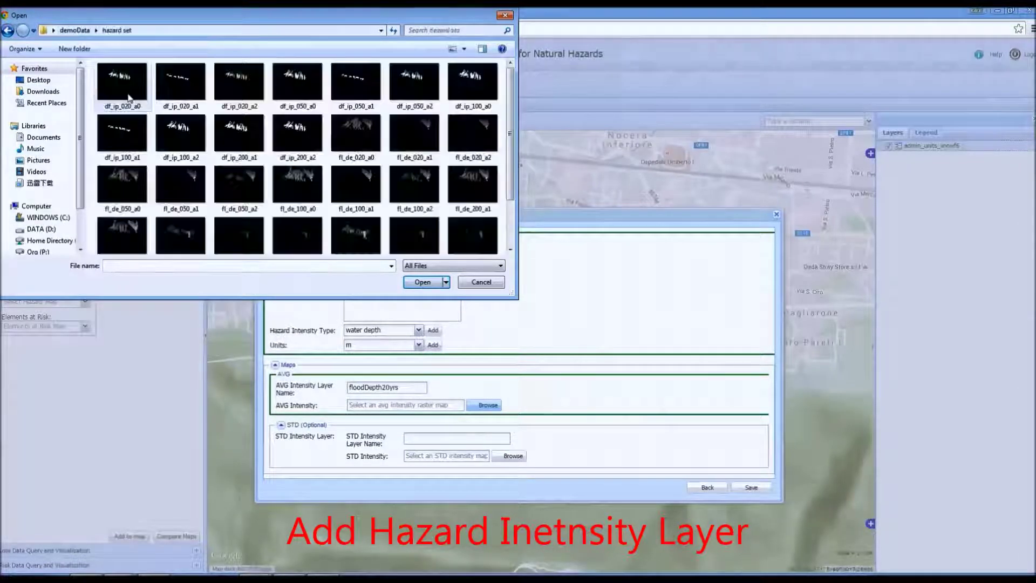
click(356, 133)
click(425, 283)
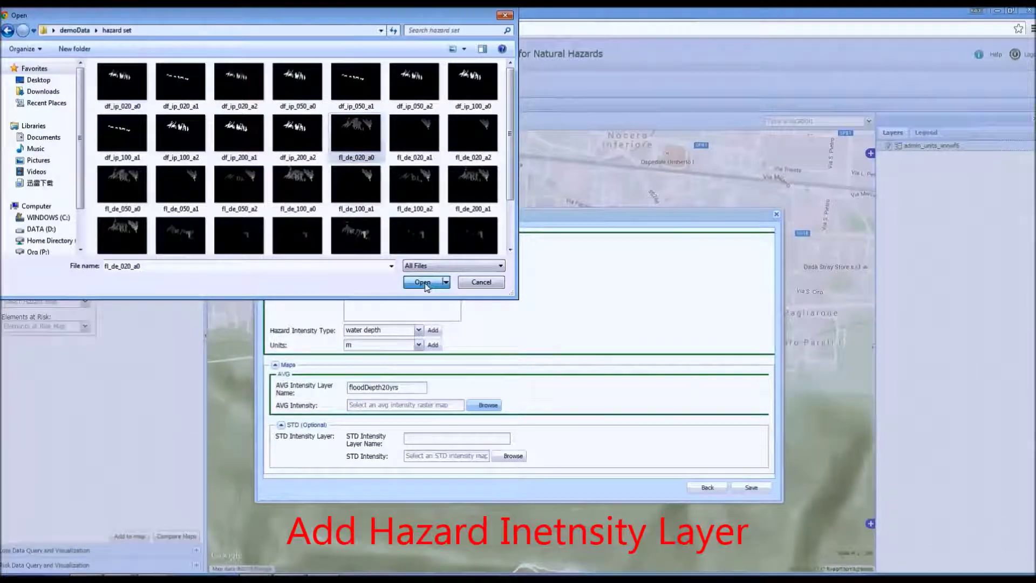
click(754, 489)
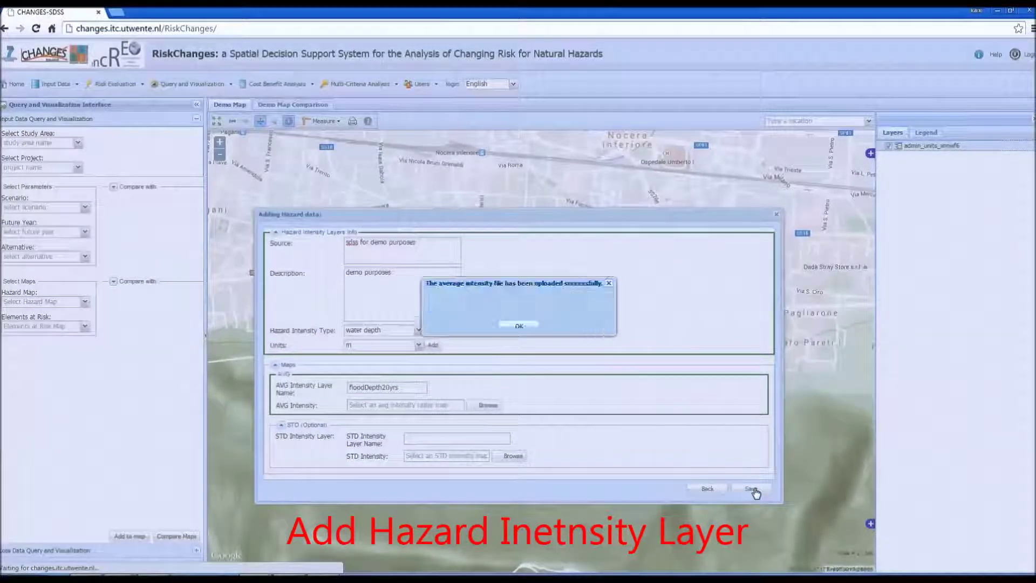
click(523, 328)
click(709, 489)
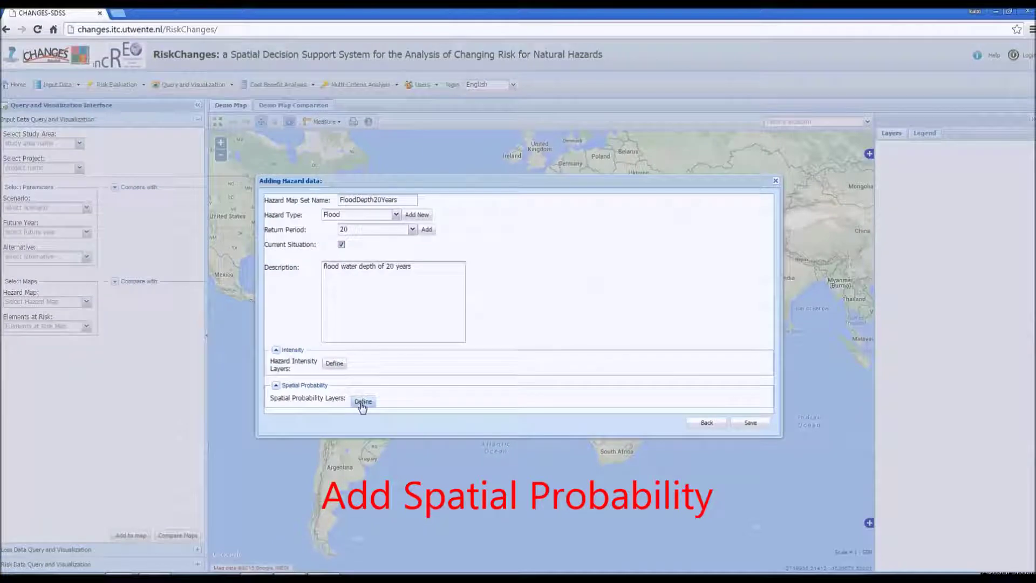
- Define the hazard map set's spatial probability as a single value of 1 and save it
click(363, 402)
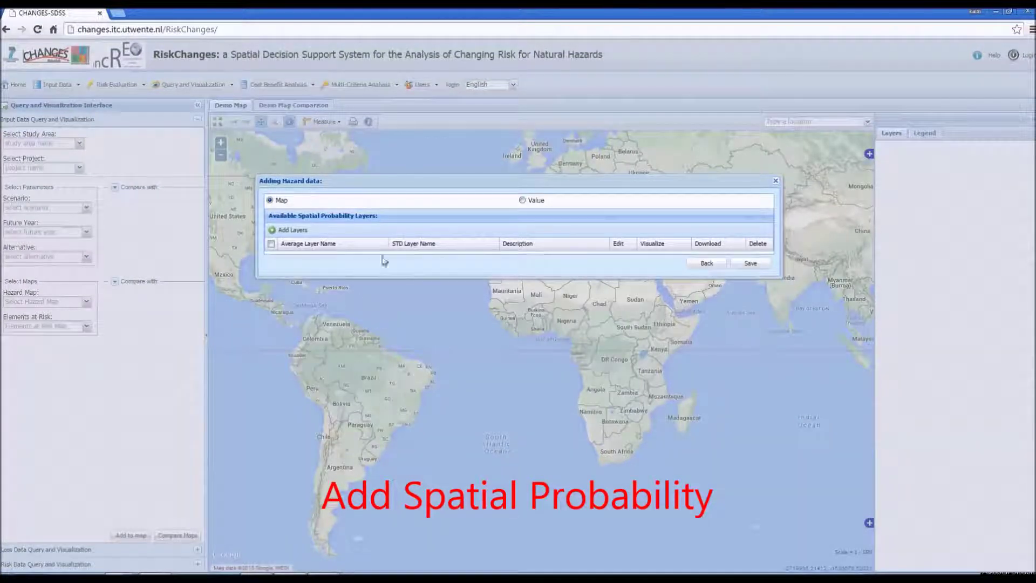
click(523, 201)
click(419, 221)
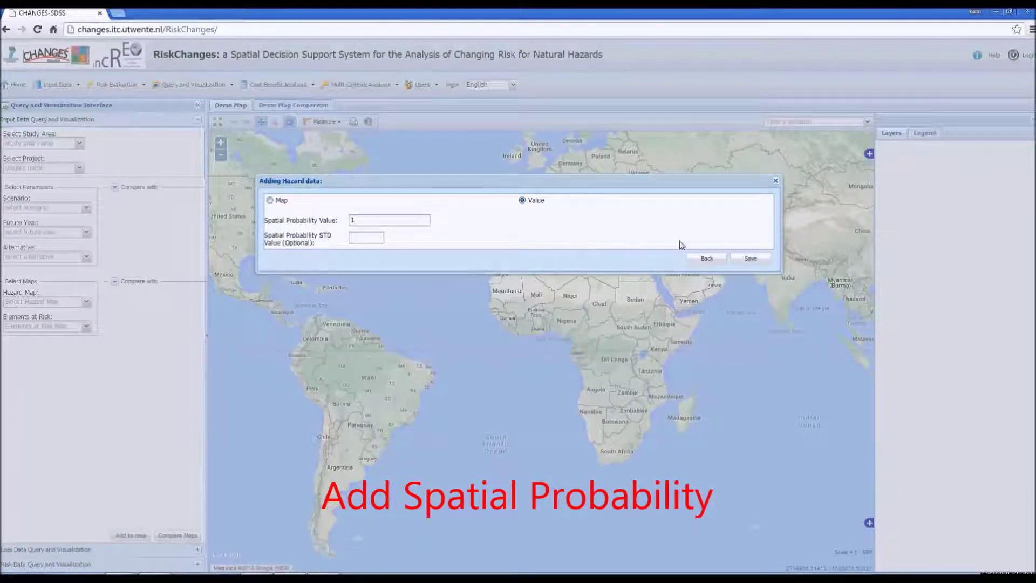
click(751, 258)
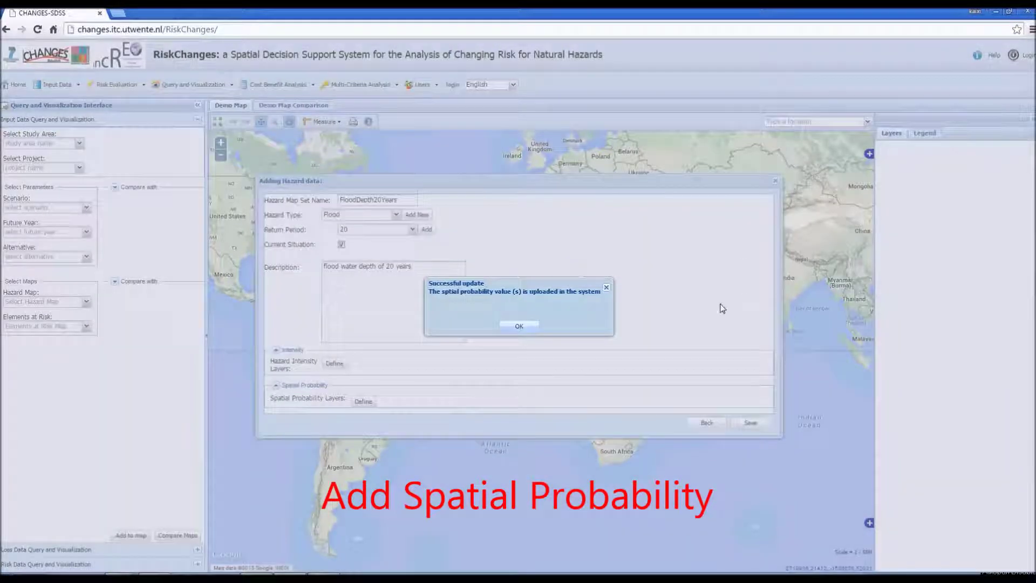
click(517, 328)
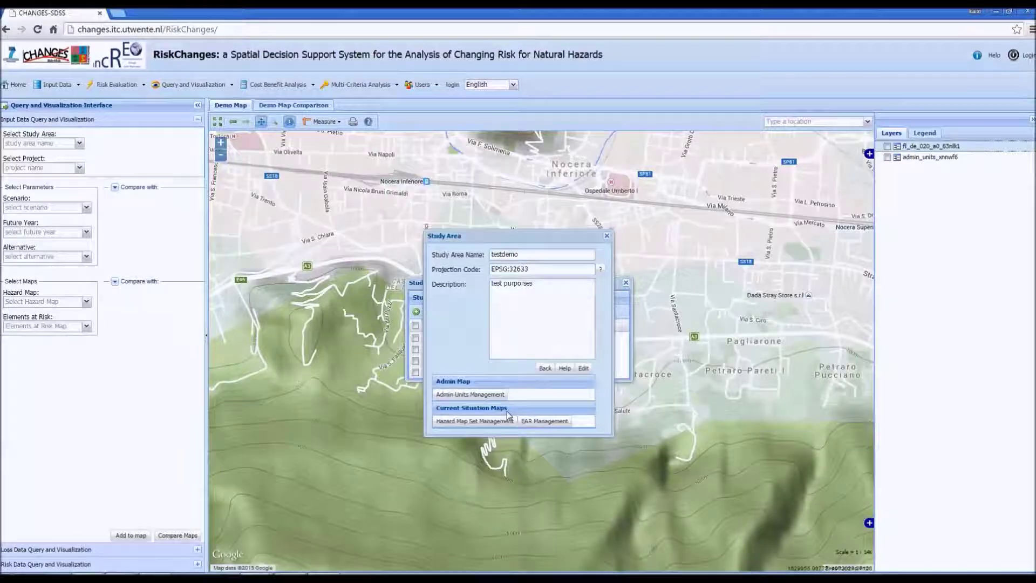
- Start a current-situation elements-at-risk layer of type building named "buildingfootprints", with source "sdss" and description "test purposes"
click(544, 421)
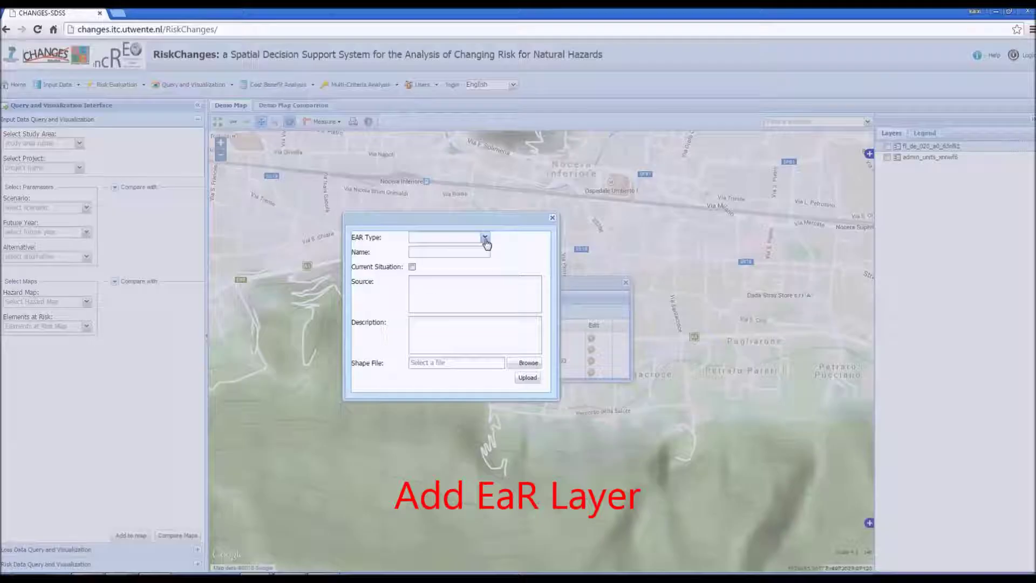
click(486, 240)
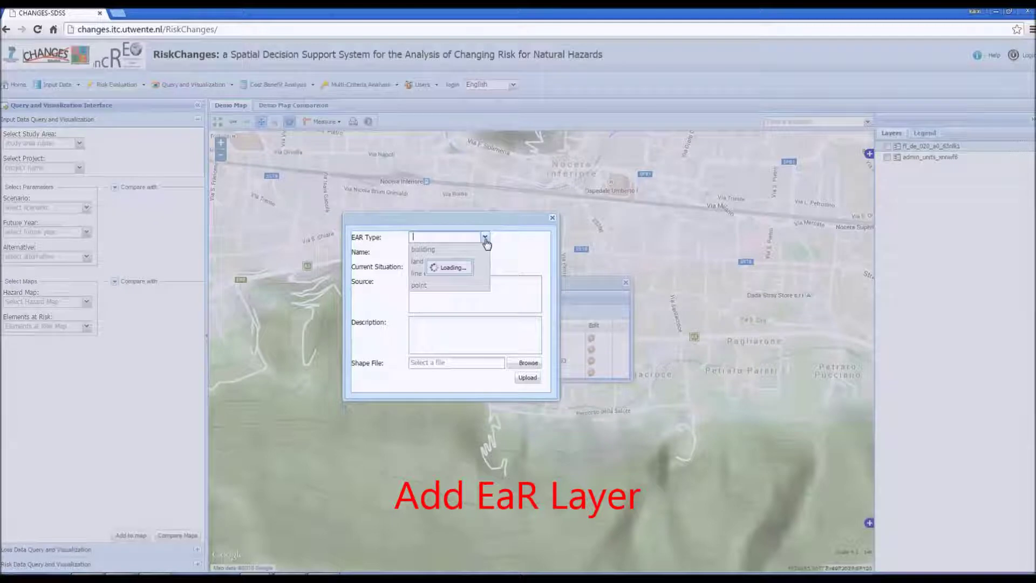
click(471, 253)
click(472, 252)
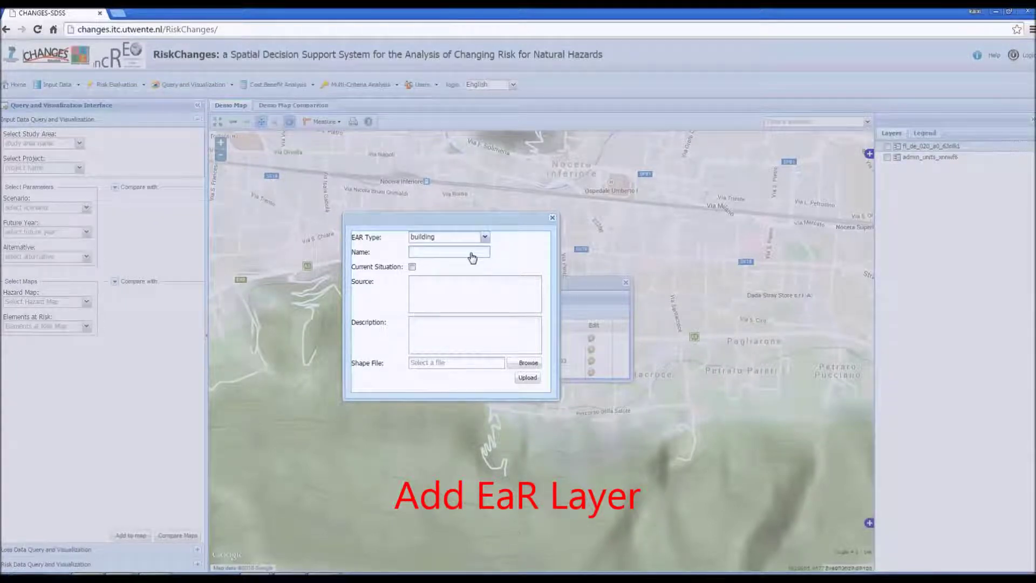
text(buildingfootprints)
click(412, 266)
click(470, 295)
text(sdss)
click(470, 330)
text(test purposes)
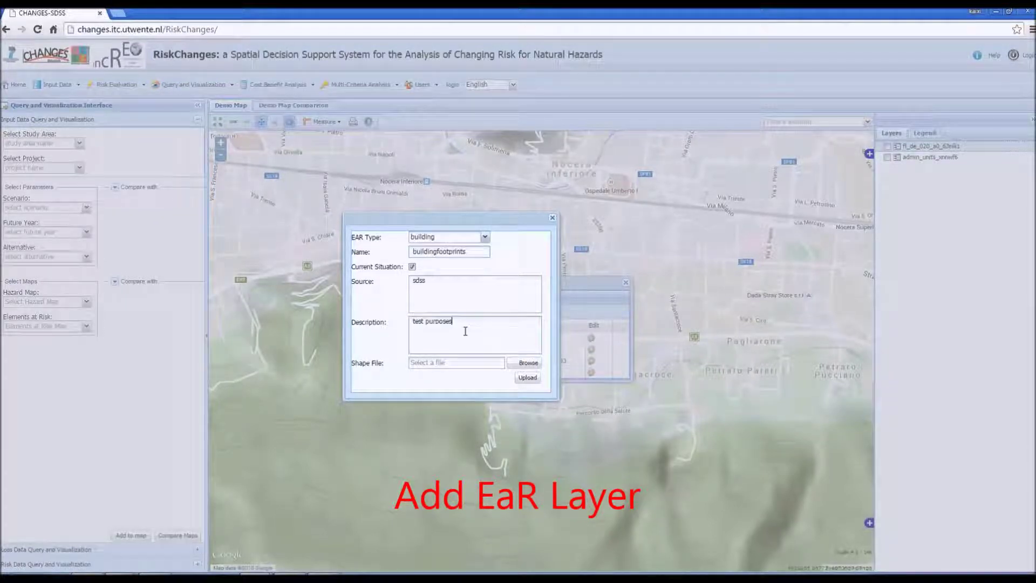
- Upload the zipped building_footprints shapefile from the demoData EaR folder to the elements-at-risk layer
click(528, 363)
click(77, 31)
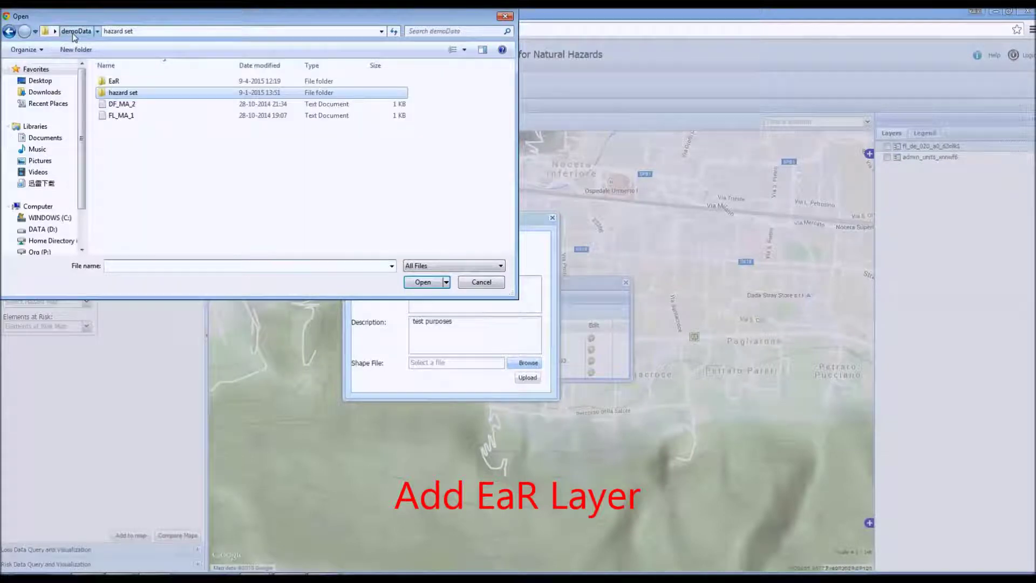
double_click(114, 81)
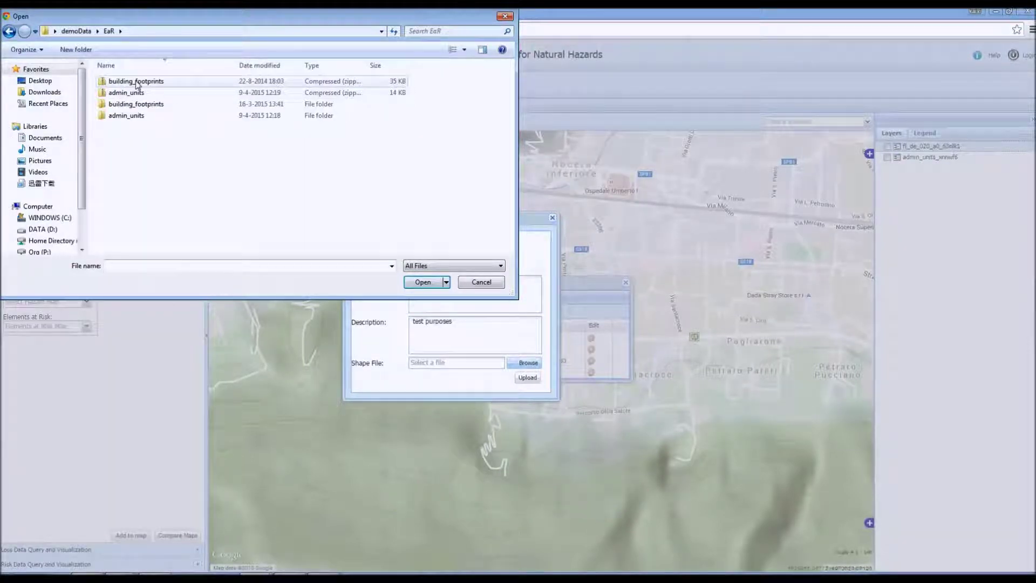
click(136, 82)
click(422, 283)
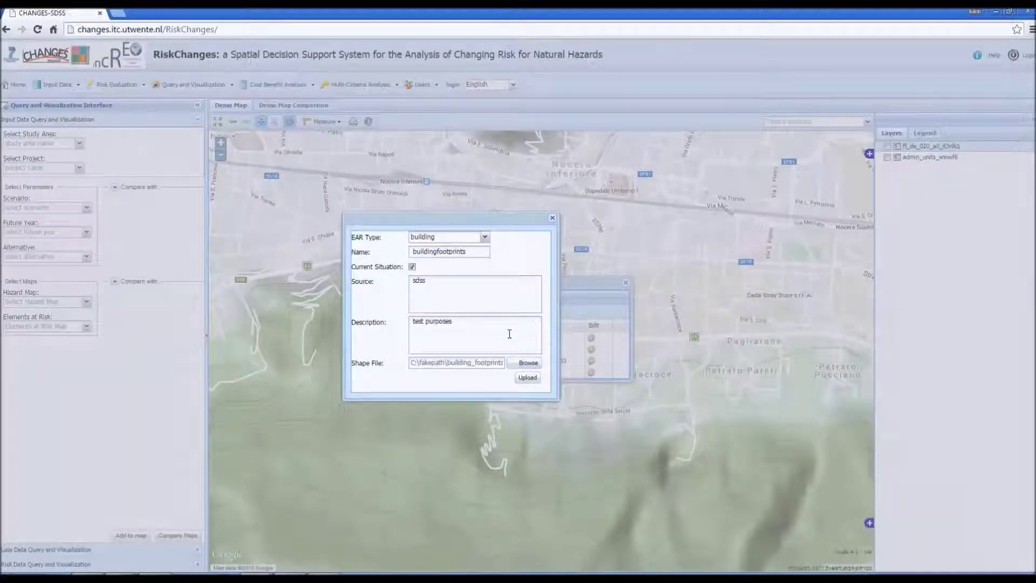
click(529, 378)
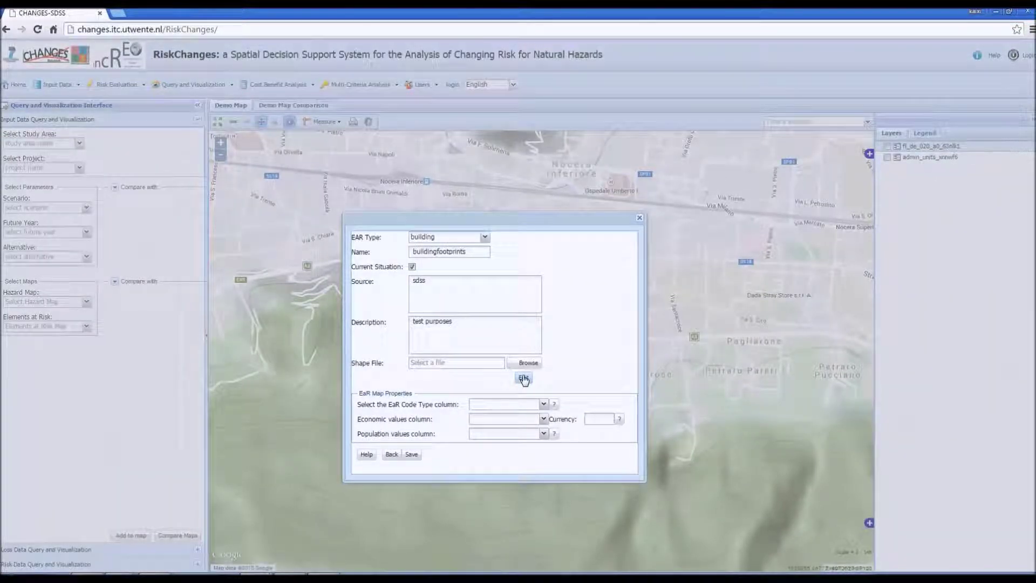
- Map the code type column to type, economic values to value in Euro and population to people, then save the layer
click(543, 404)
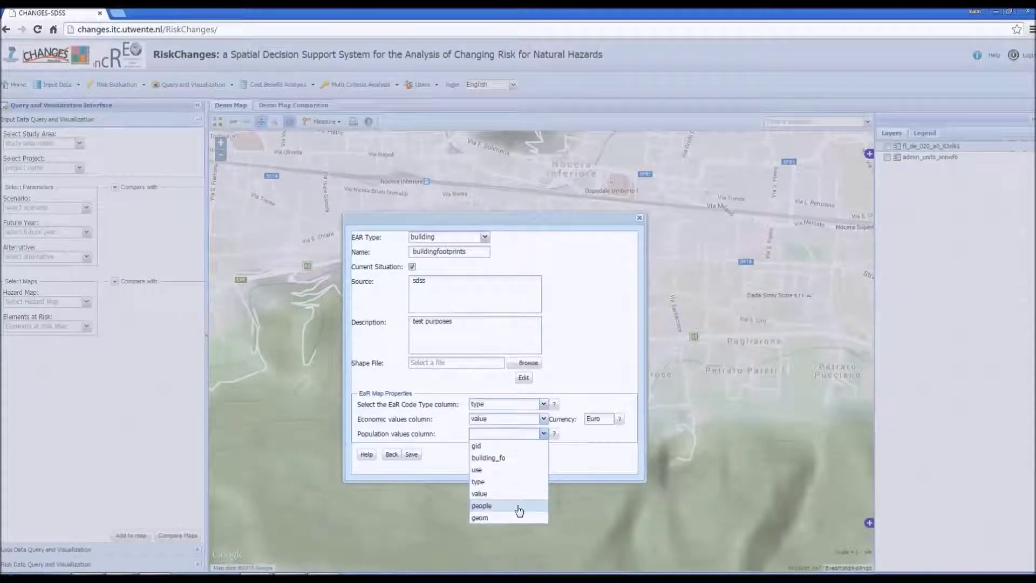
click(520, 508)
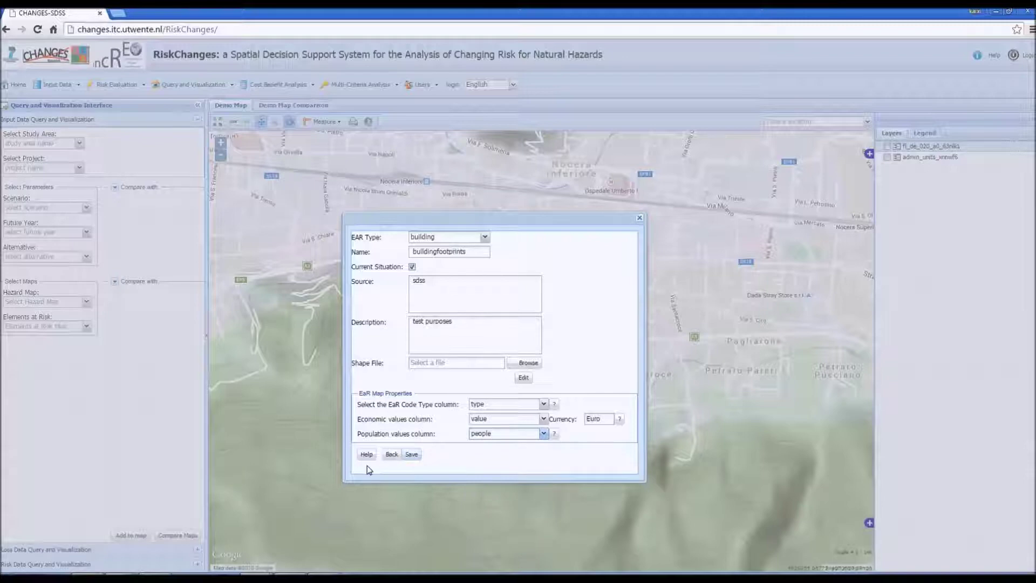
click(411, 454)
click(392, 454)
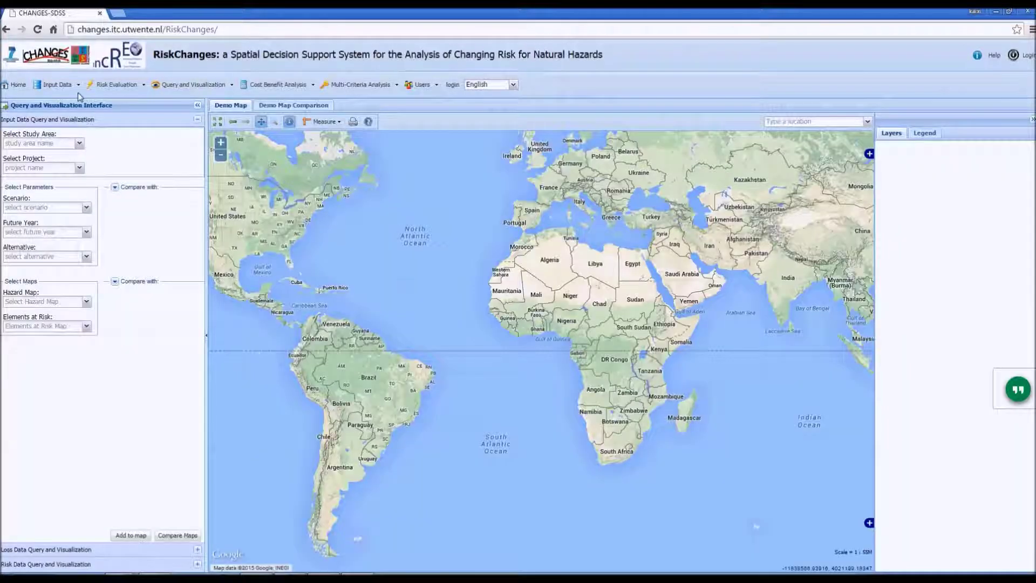
- Create project "testproject" in the testdemo study area with goal "test", description "test purposes", organisation "sdss" and the contact person's name, email and phone
click(64, 84)
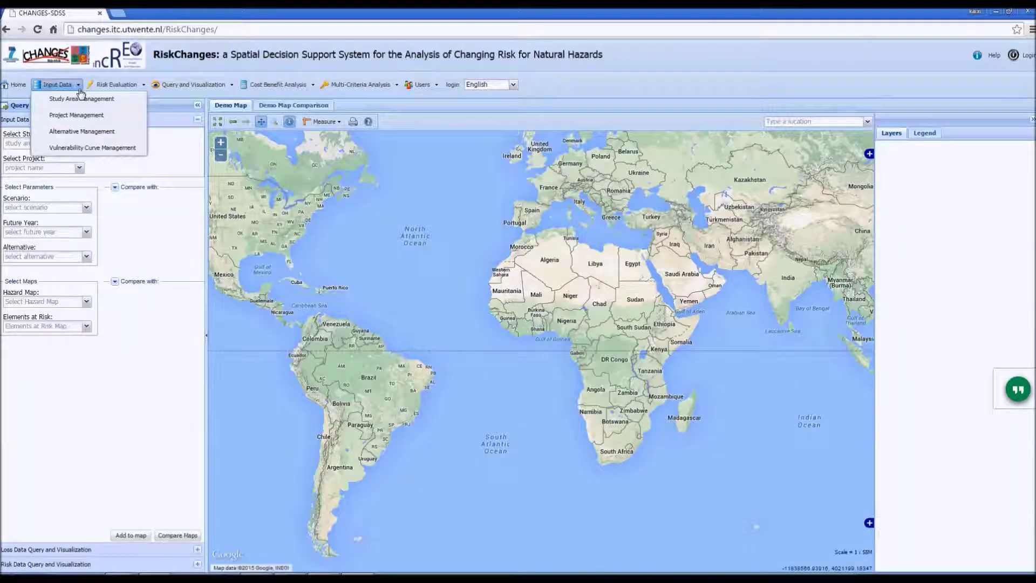
click(80, 116)
click(528, 290)
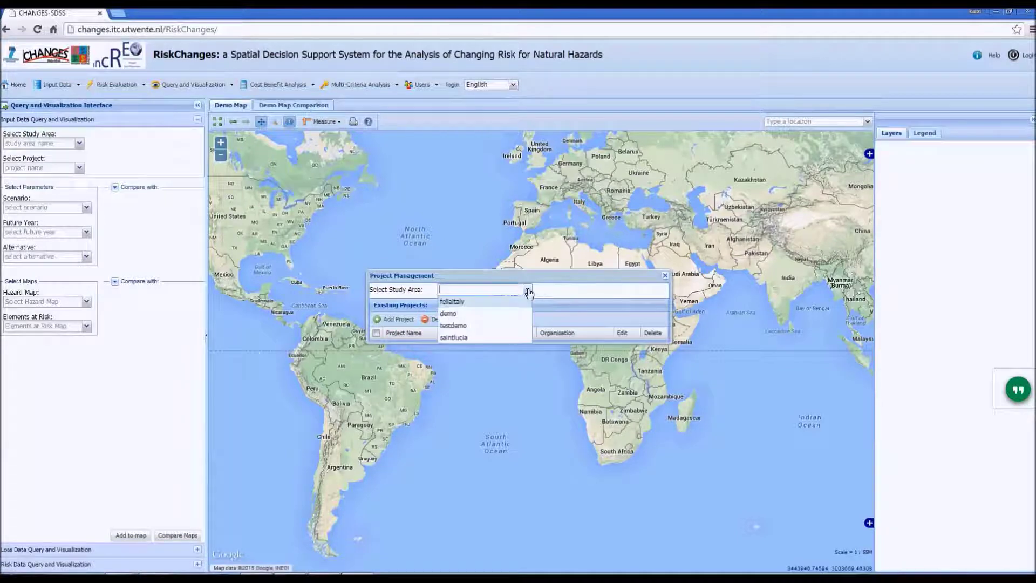
click(509, 326)
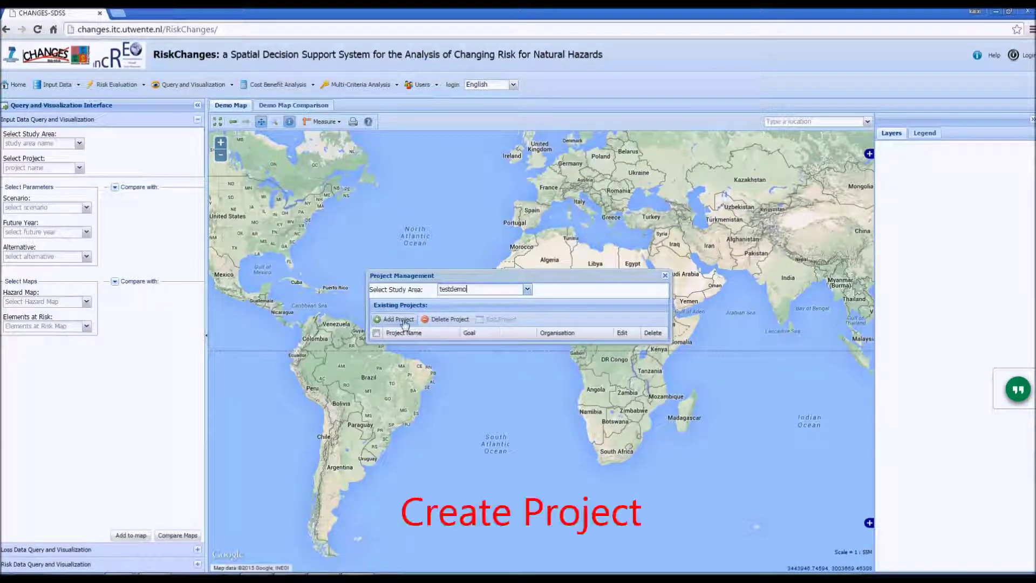
click(402, 320)
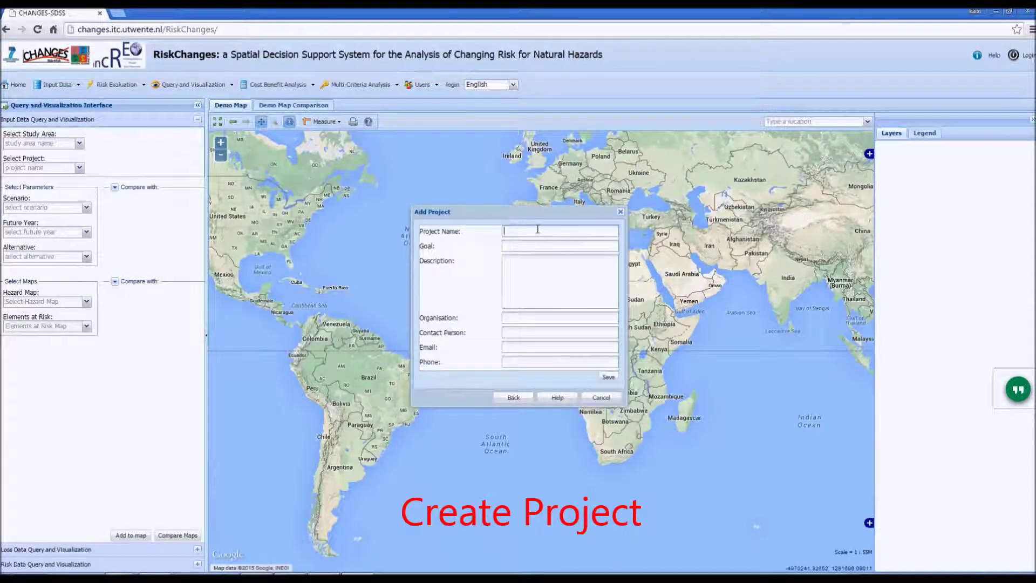
text(testproject)
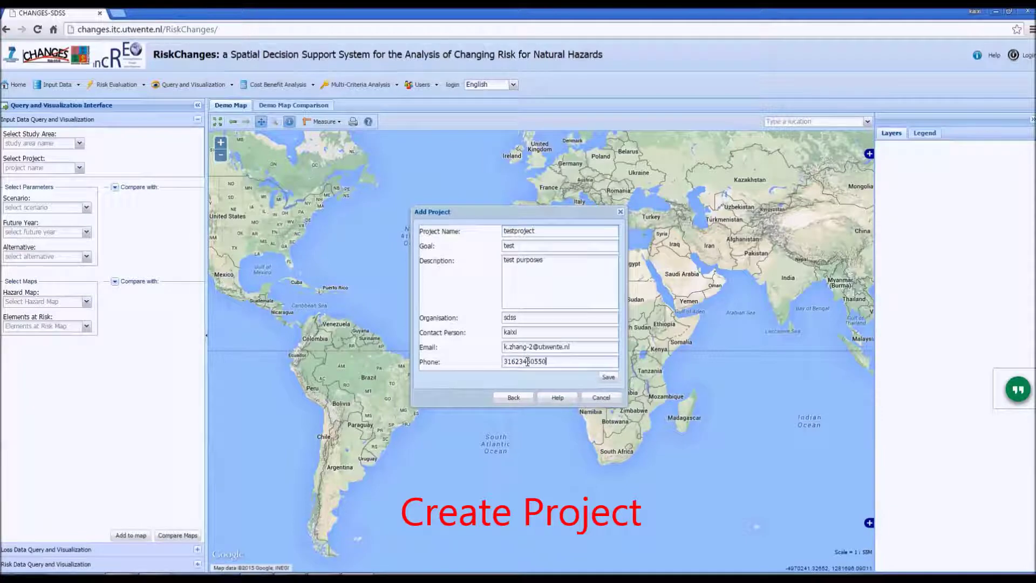
click(608, 377)
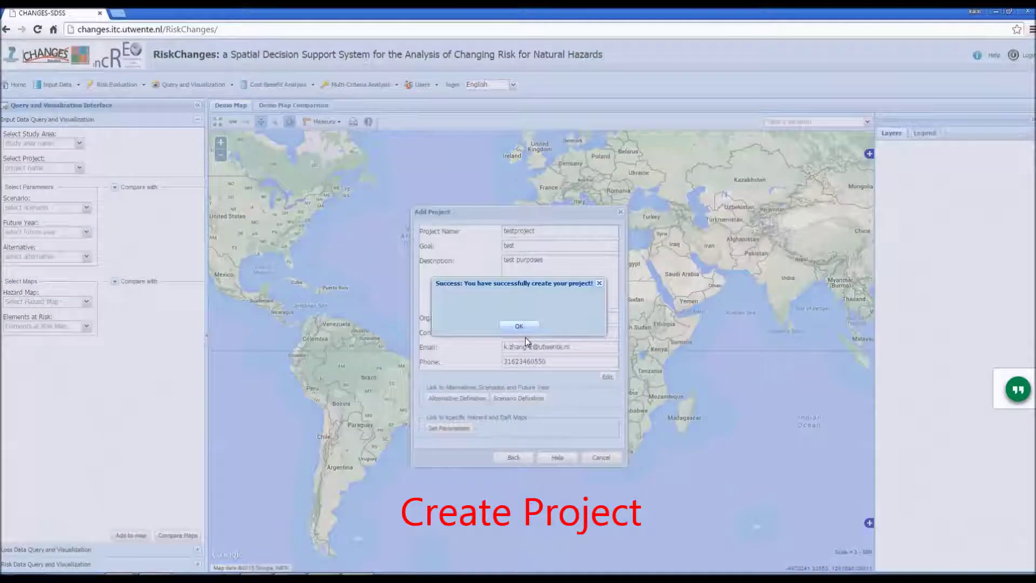
click(525, 326)
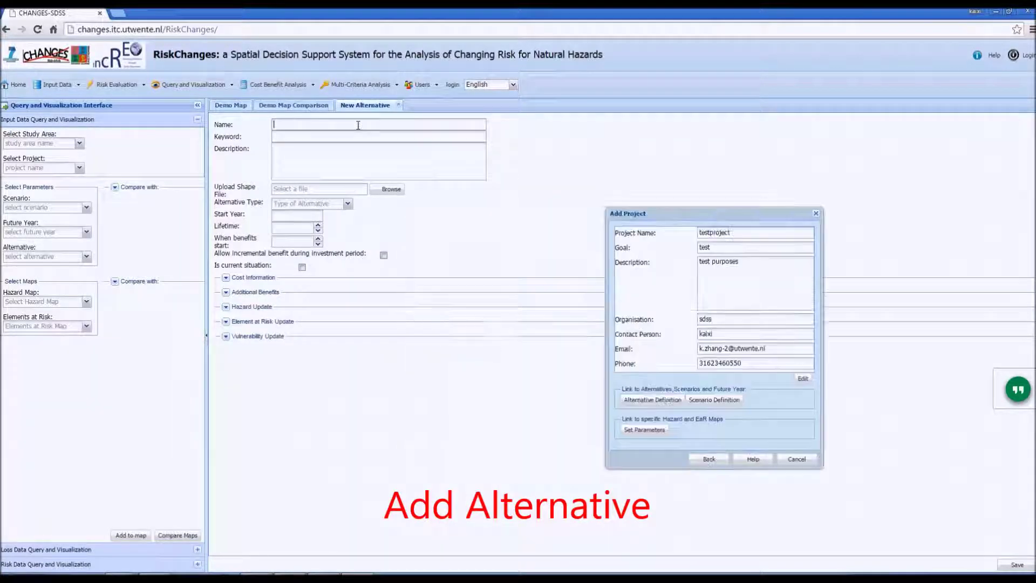
- Add a Non-Structural alternative "current situation" with keyword and description "current", start year, lifetime and benefit start of 1, incremental benefit and current situation enabled
click(357, 125)
text(current)
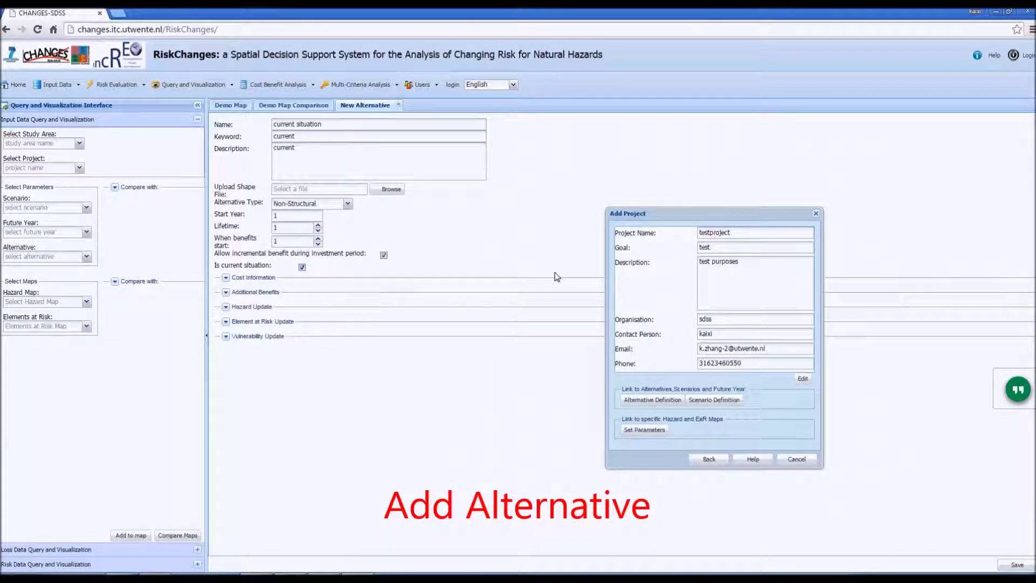
click(1018, 565)
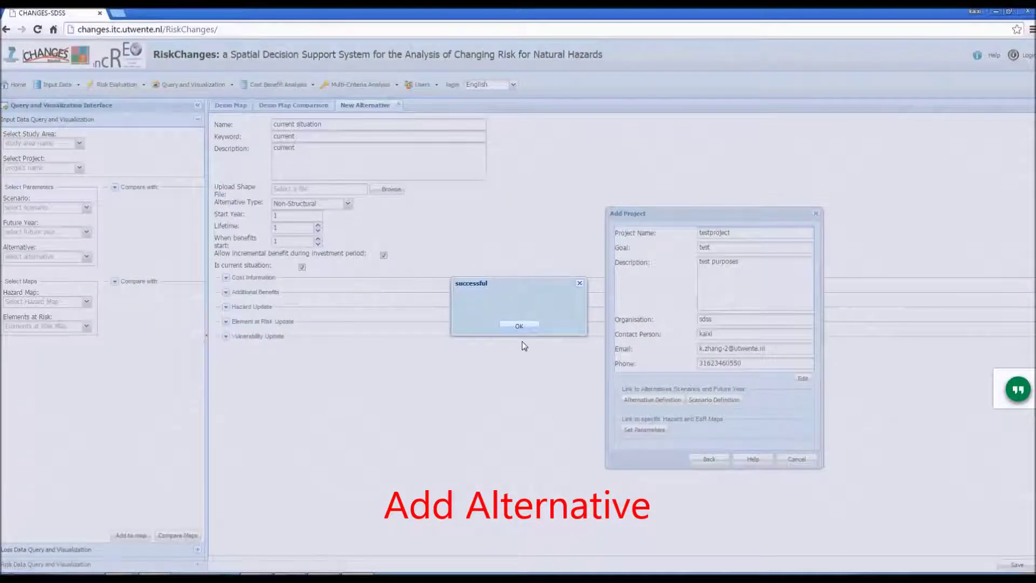
click(520, 327)
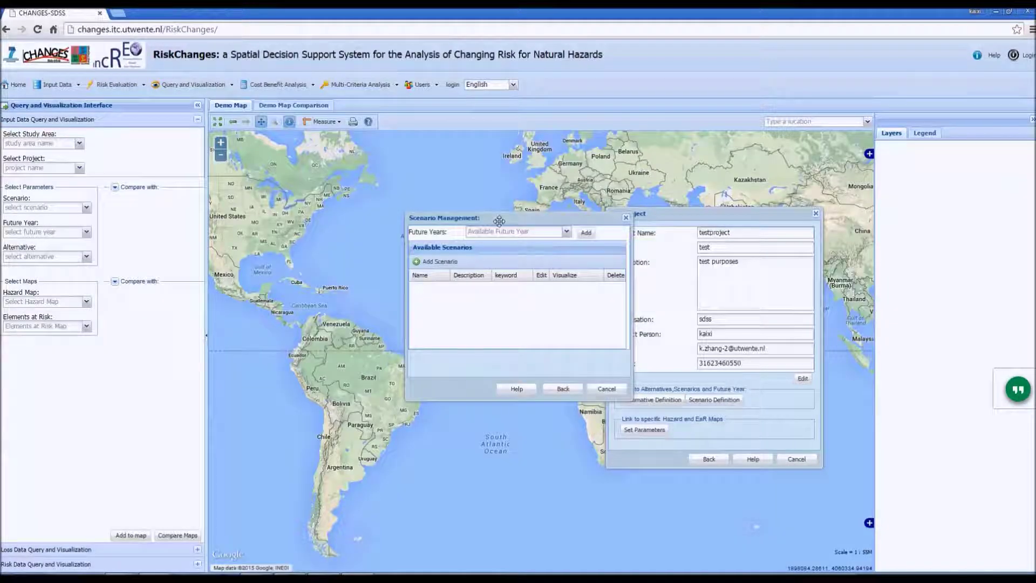
- Add 2015 as a future year for the project's scenarios and save it
click(586, 233)
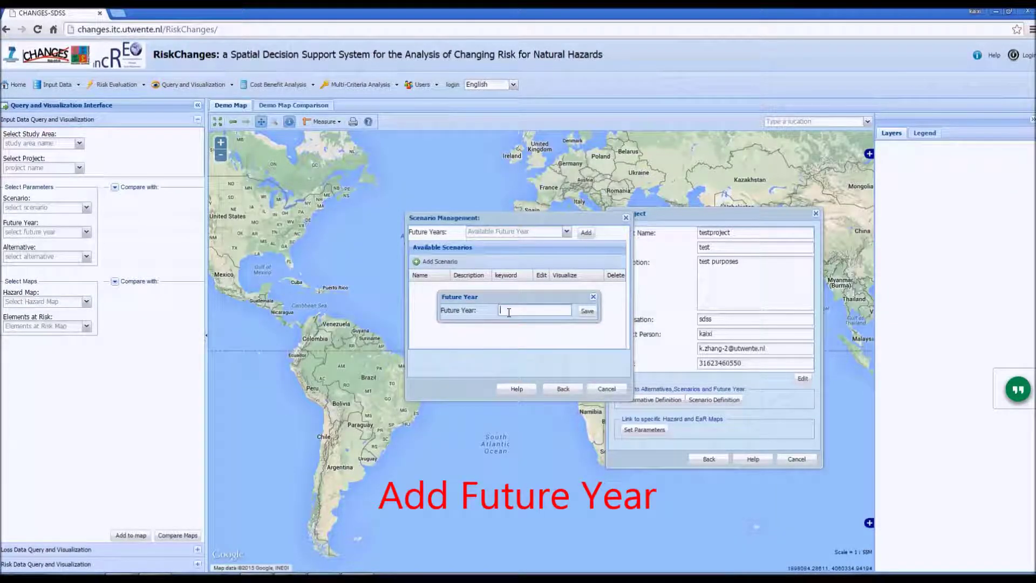
text(2015)
click(587, 311)
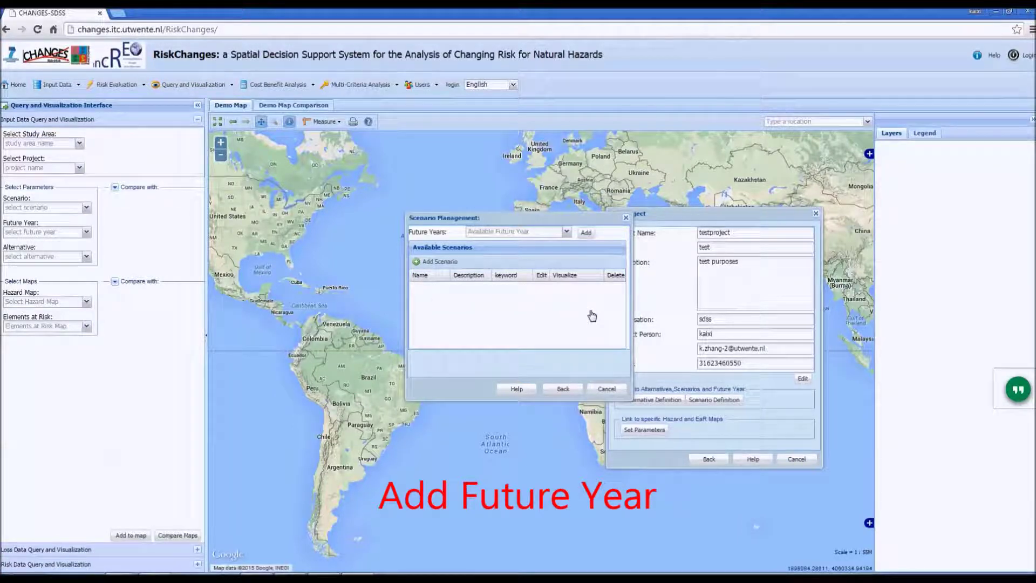
- Add a scenario named "current situation" with keyword and description "current", marked as current situation, and return to the project
click(434, 261)
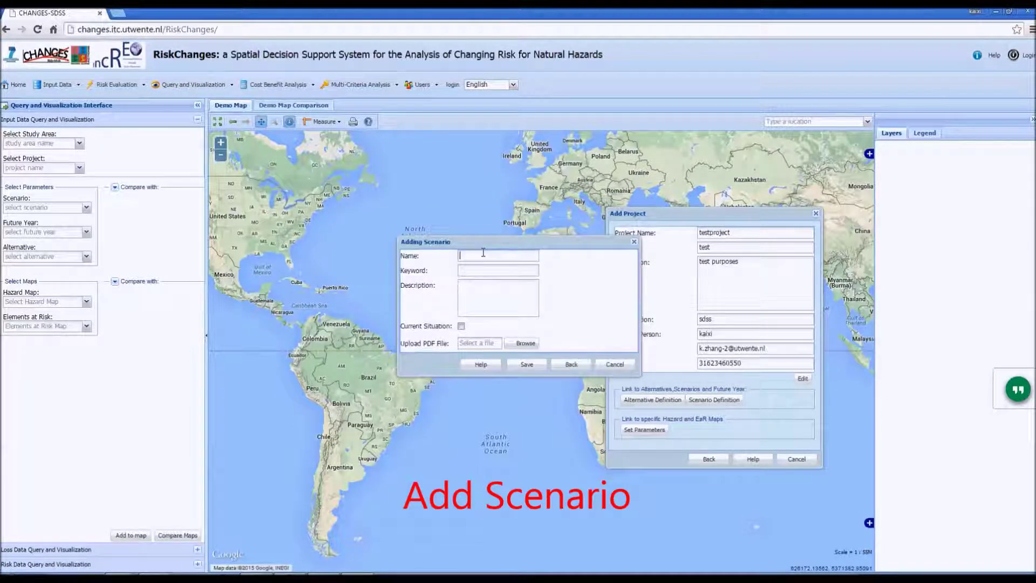
text(current situation)
key(Tab)
text(current)
key(Tab)
text(current)
click(460, 326)
click(522, 367)
click(526, 331)
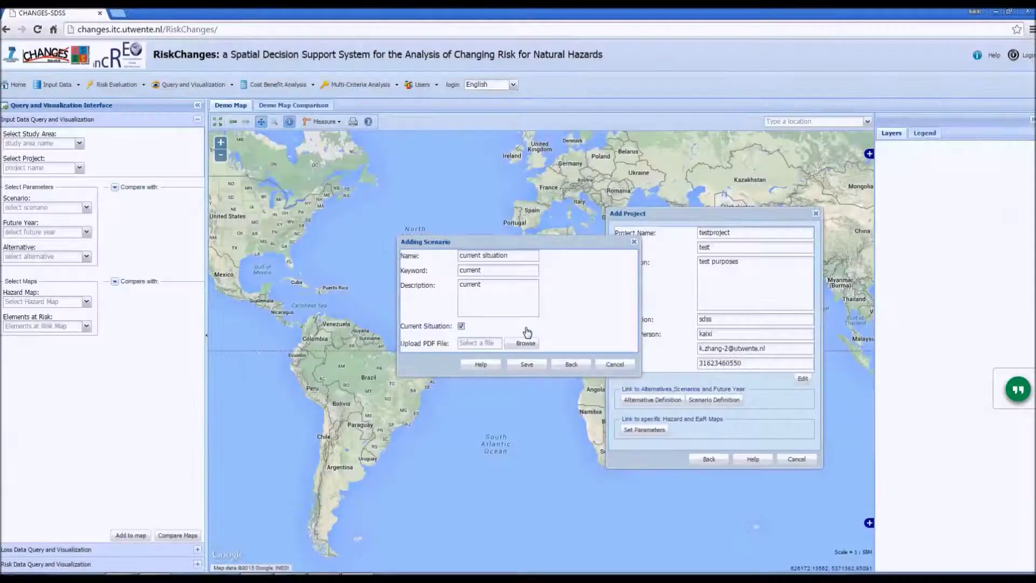
click(572, 364)
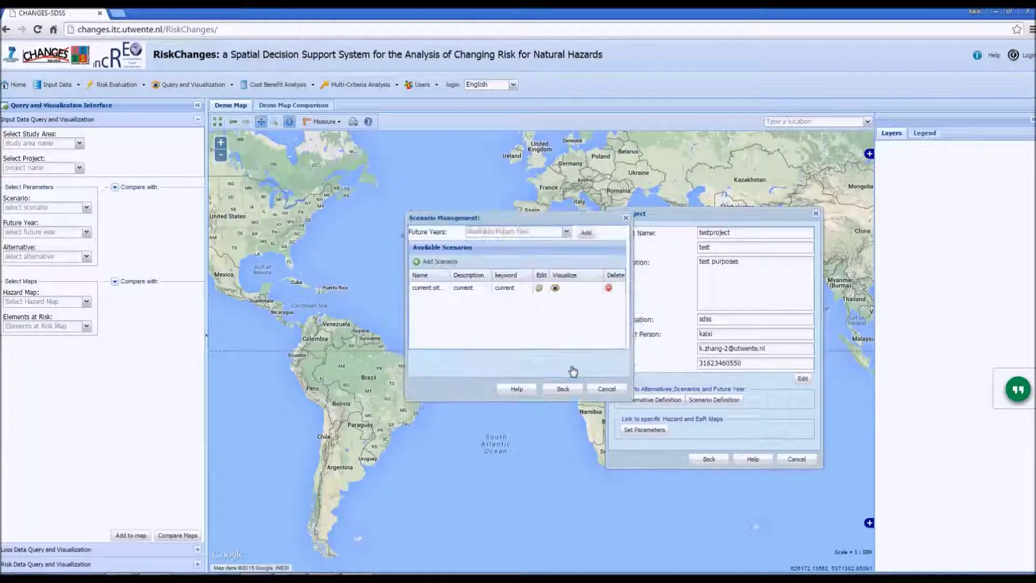
click(562, 388)
- Start a new loss combination for the current situation in 2015 and assign FloodDepth20Years as its hazard map set
click(400, 361)
double_click(447, 255)
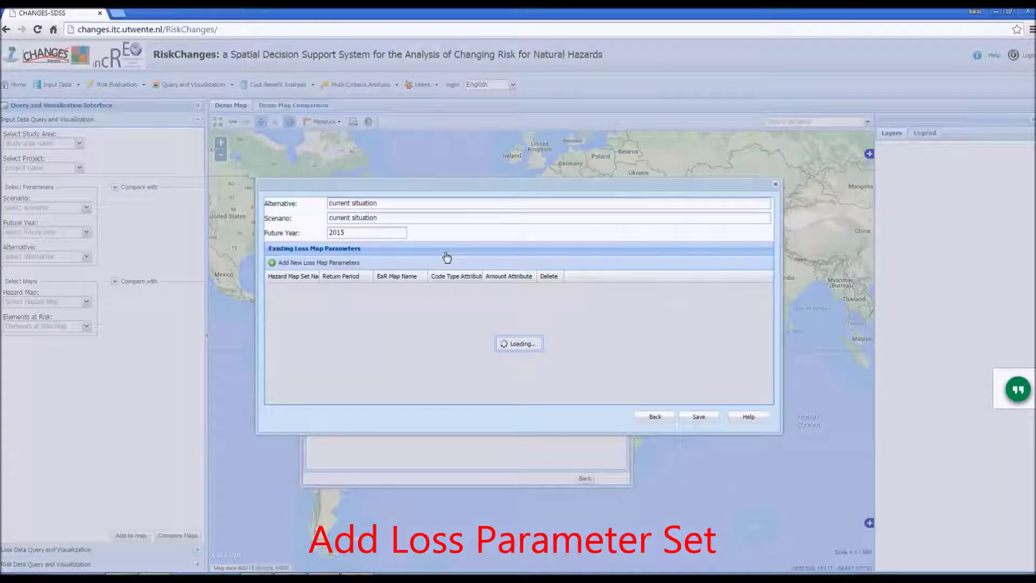
click(324, 264)
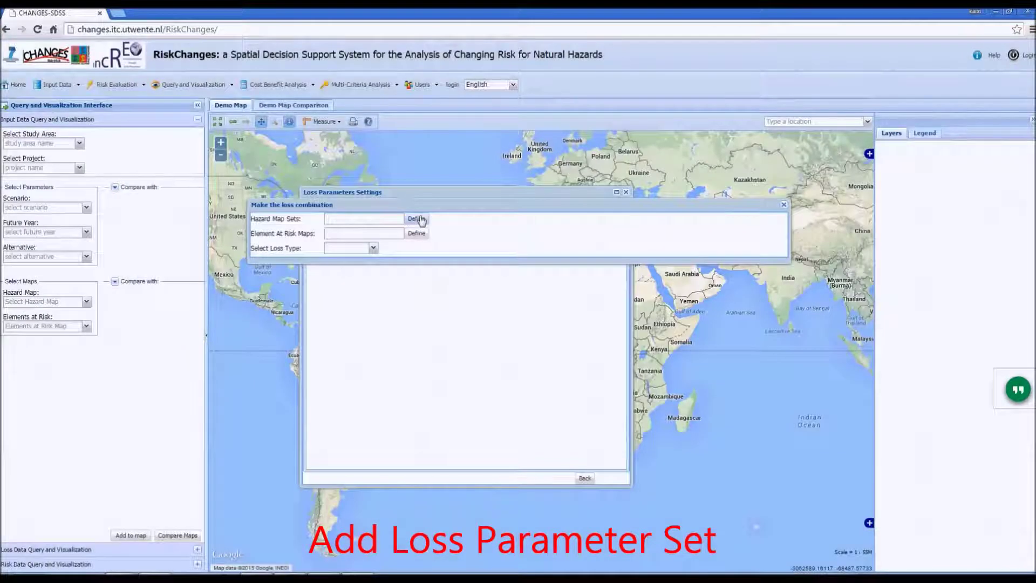
click(418, 221)
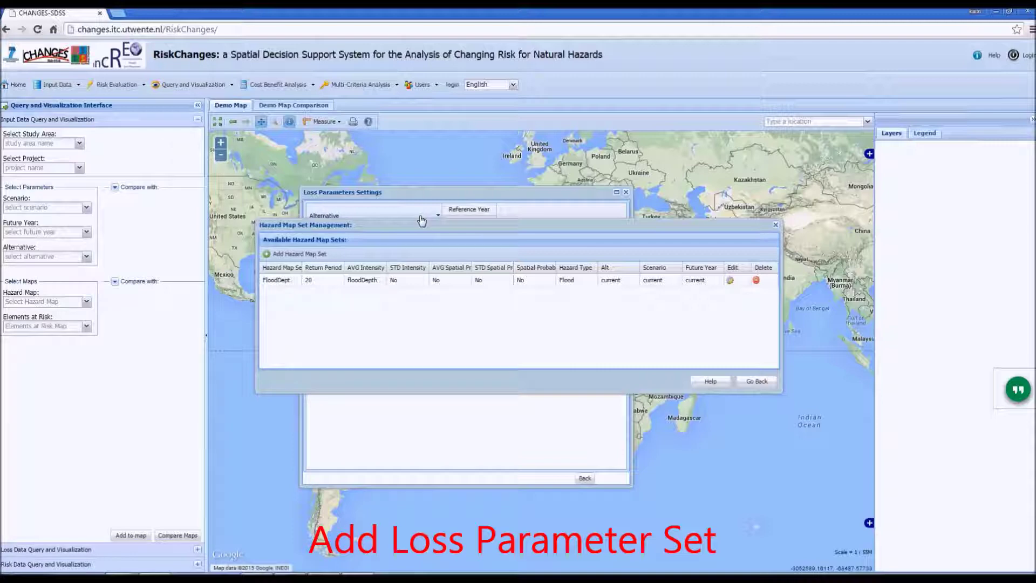
click(345, 280)
click(741, 385)
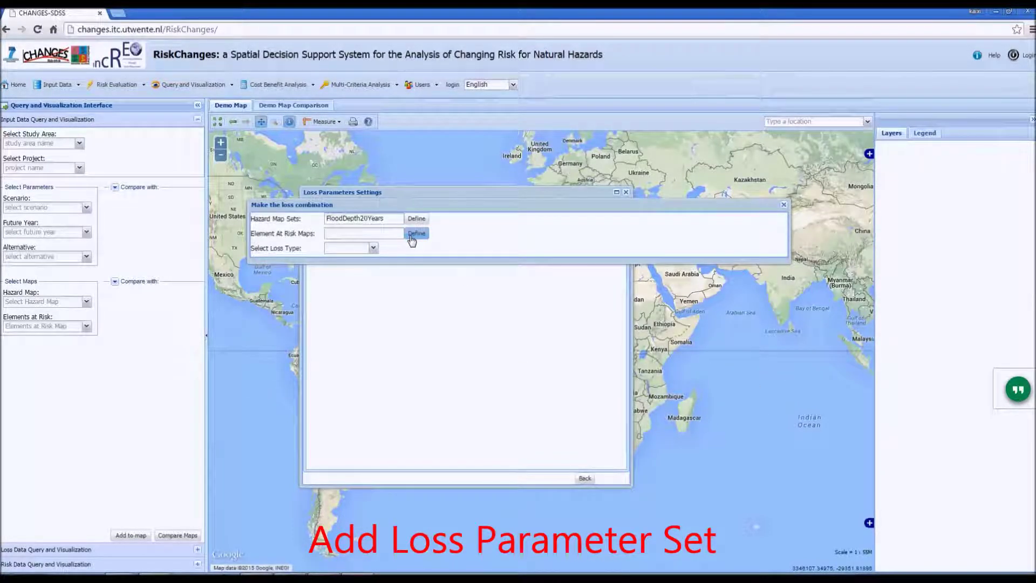
- Assign the building footprints as the elements-at-risk map of the loss combination and choose economic as loss type
click(416, 235)
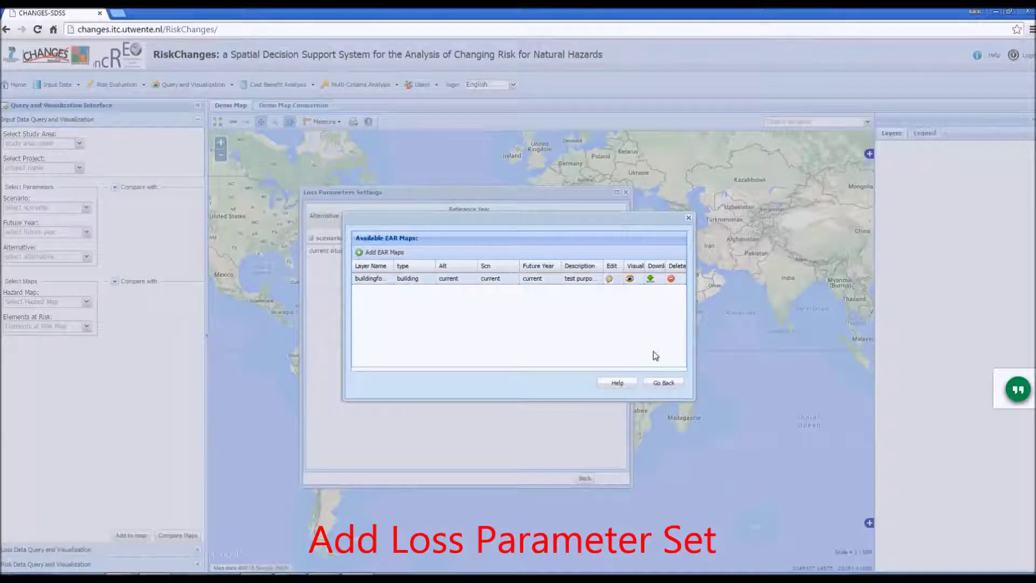
click(674, 384)
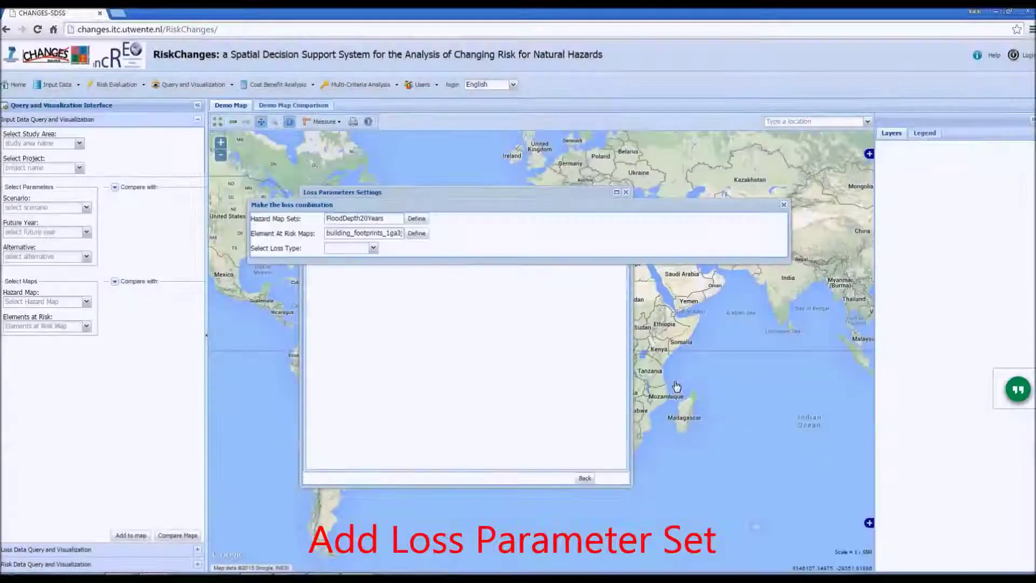
click(373, 248)
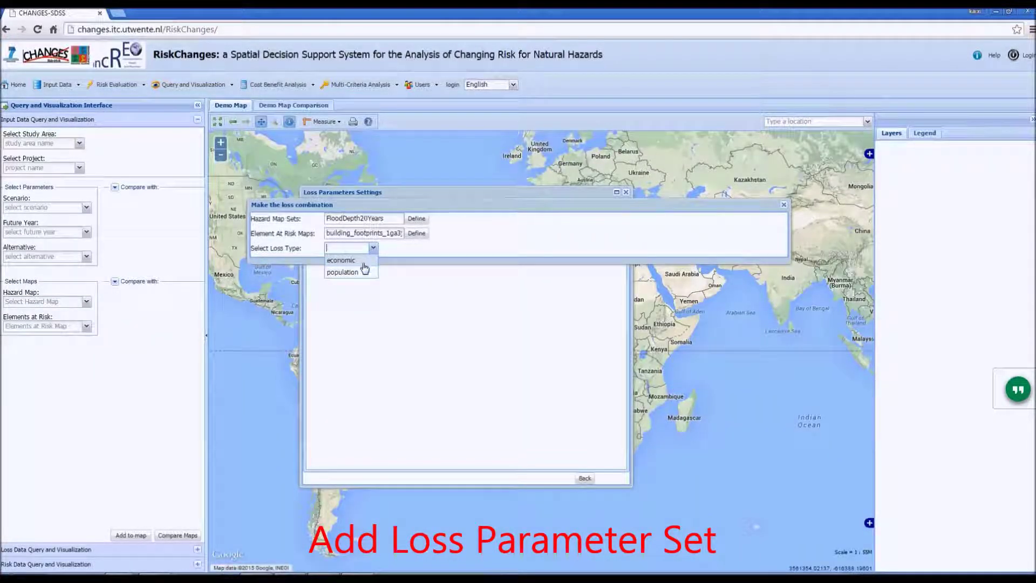
click(349, 260)
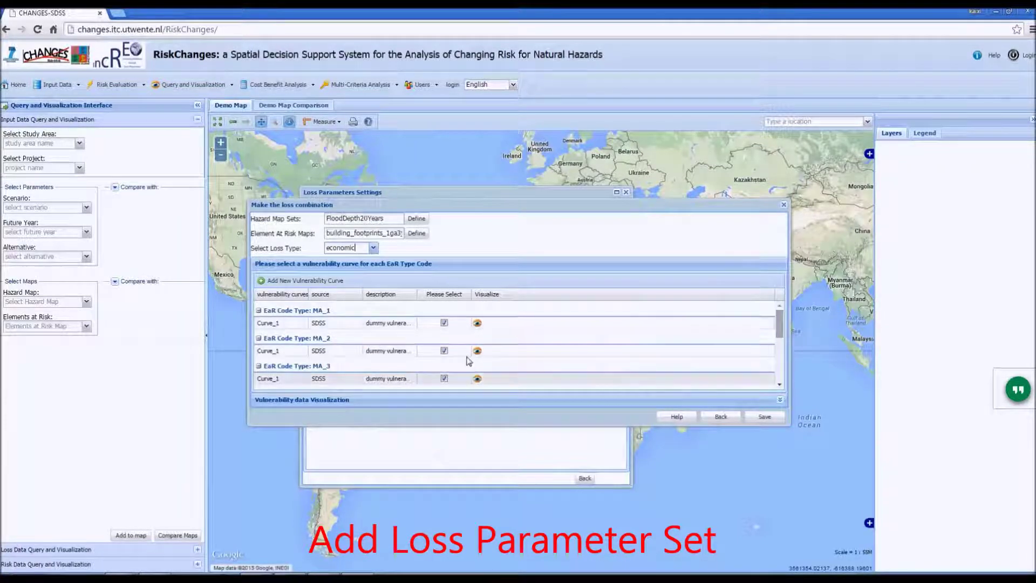
- Visualize the vulnerability curve of code type MA_3, then save the loss combination and leave the loss parameter settings
click(477, 379)
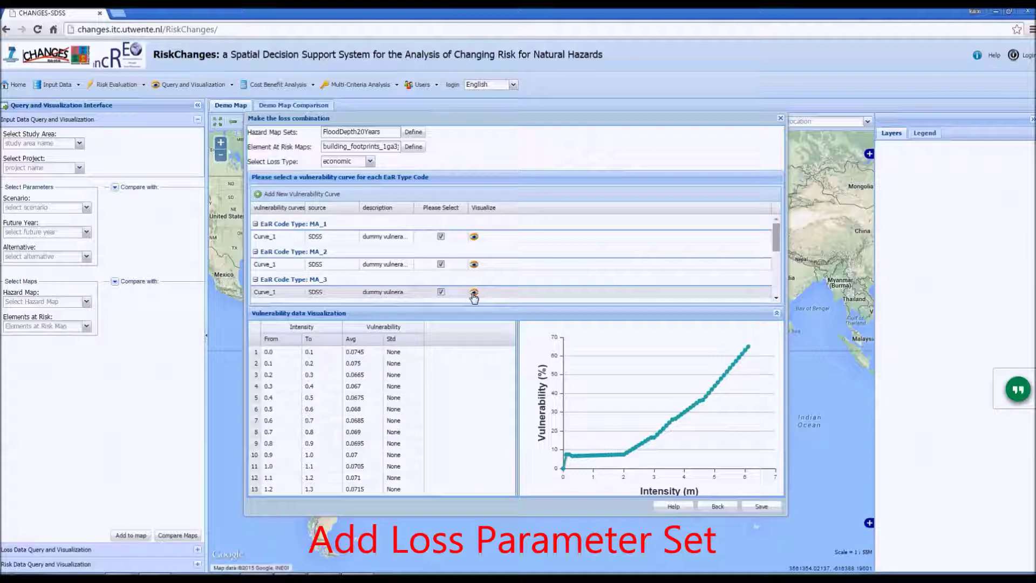
click(761, 507)
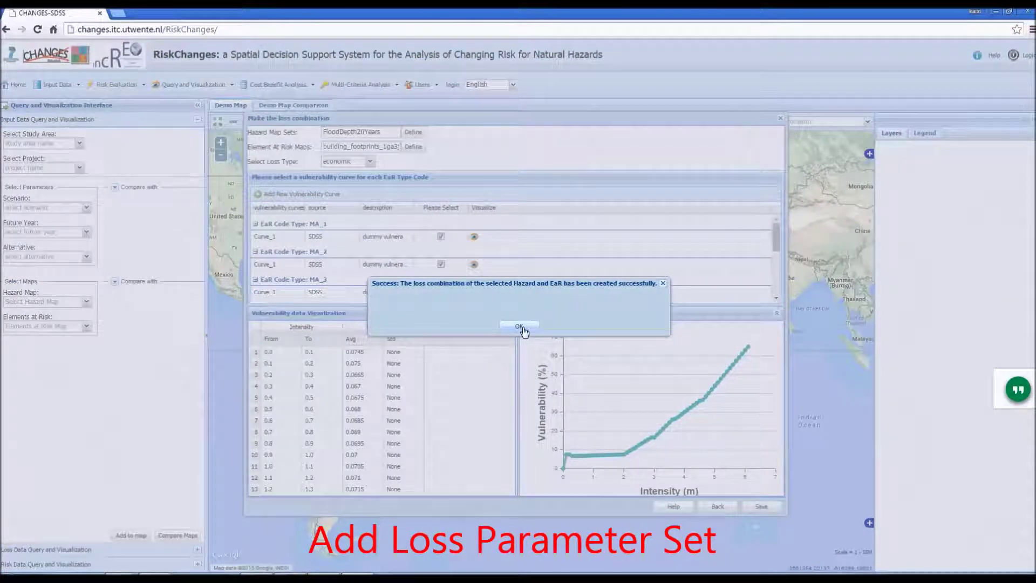
click(519, 327)
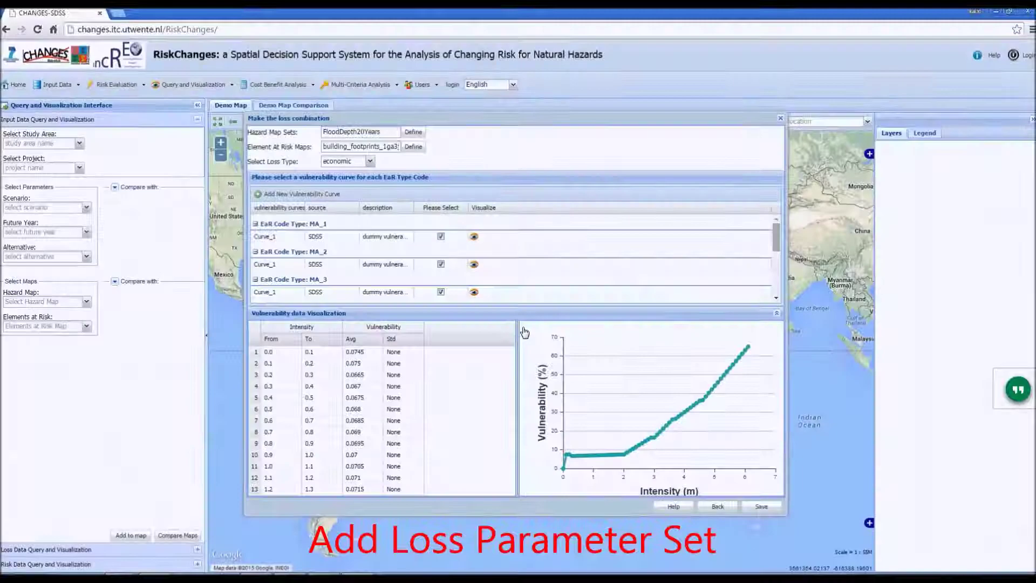
click(719, 507)
click(655, 416)
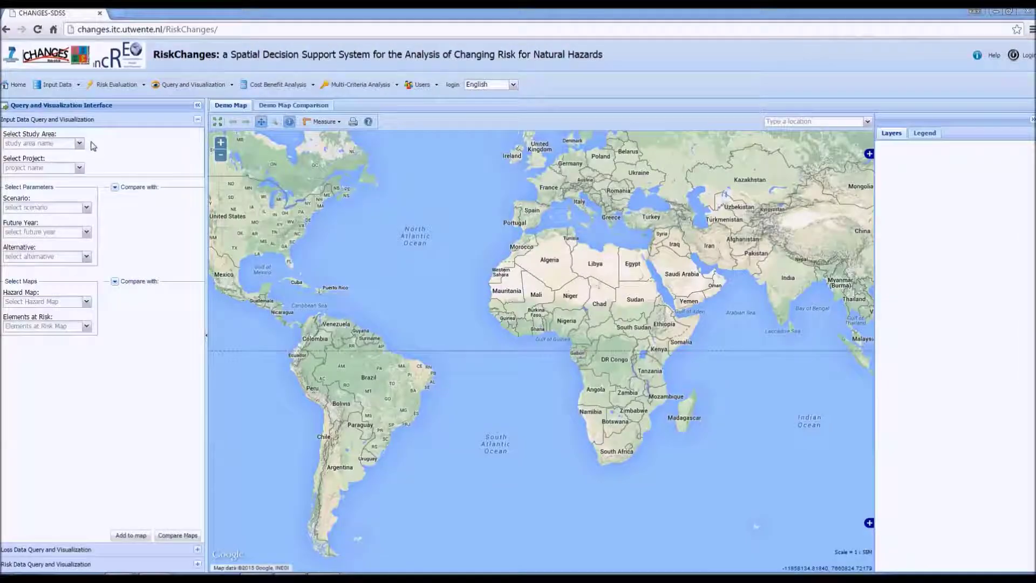
- Search the vulnerability curves of code types MA_2 and RC_2 across all hazards and visualize the RC_2 population curves for flood and debris flow
click(76, 85)
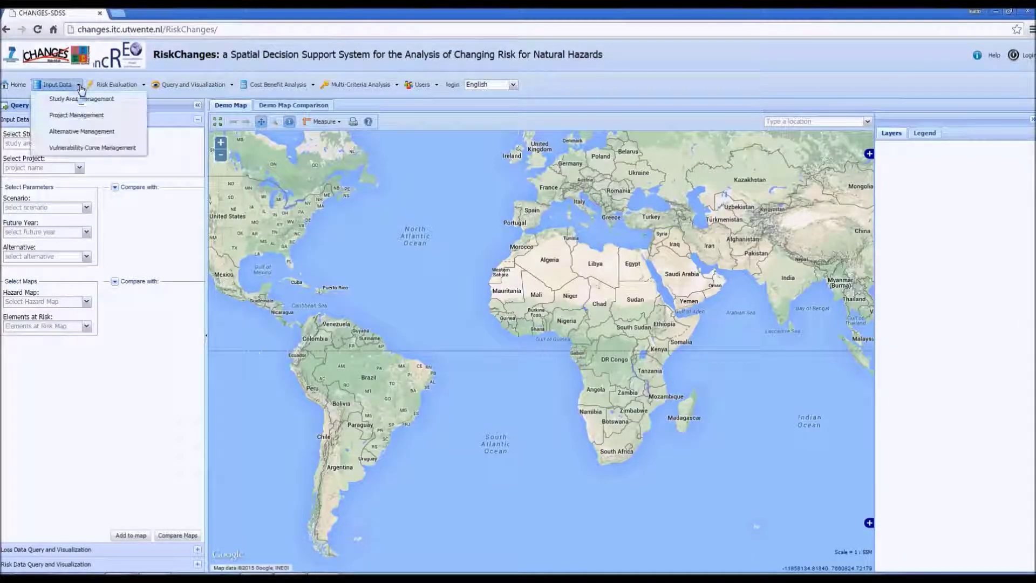
click(80, 149)
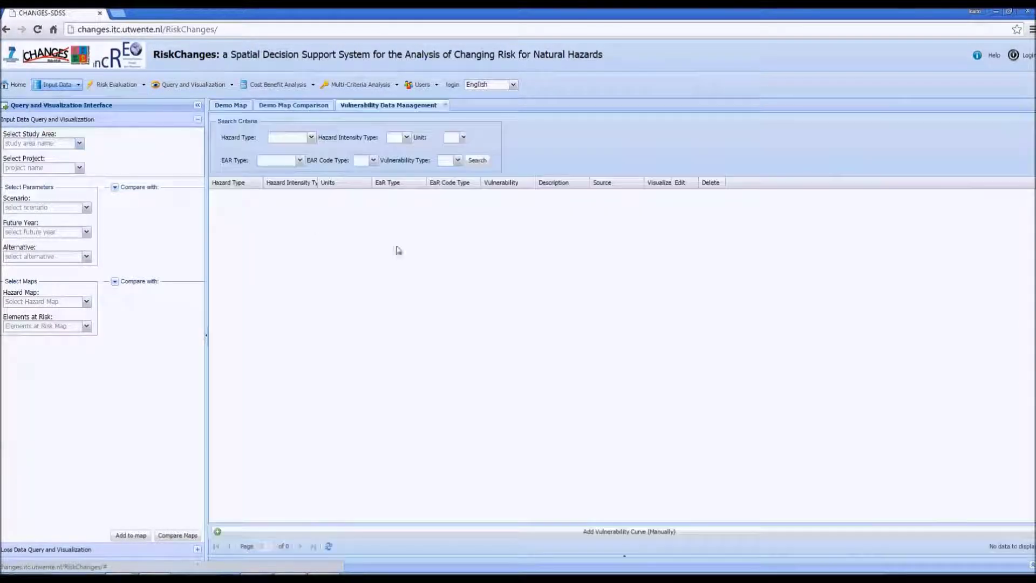
click(311, 138)
click(295, 149)
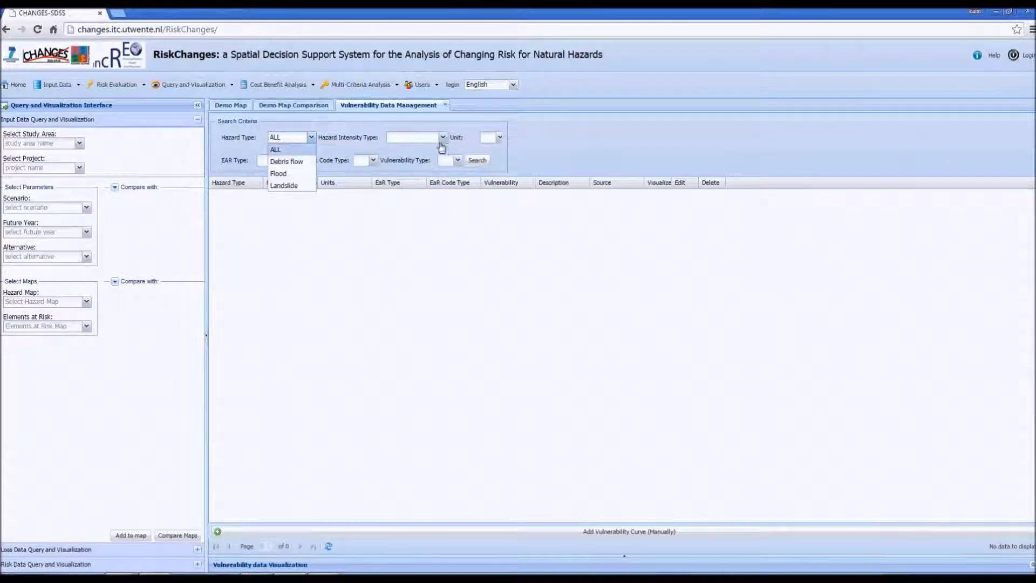
click(562, 159)
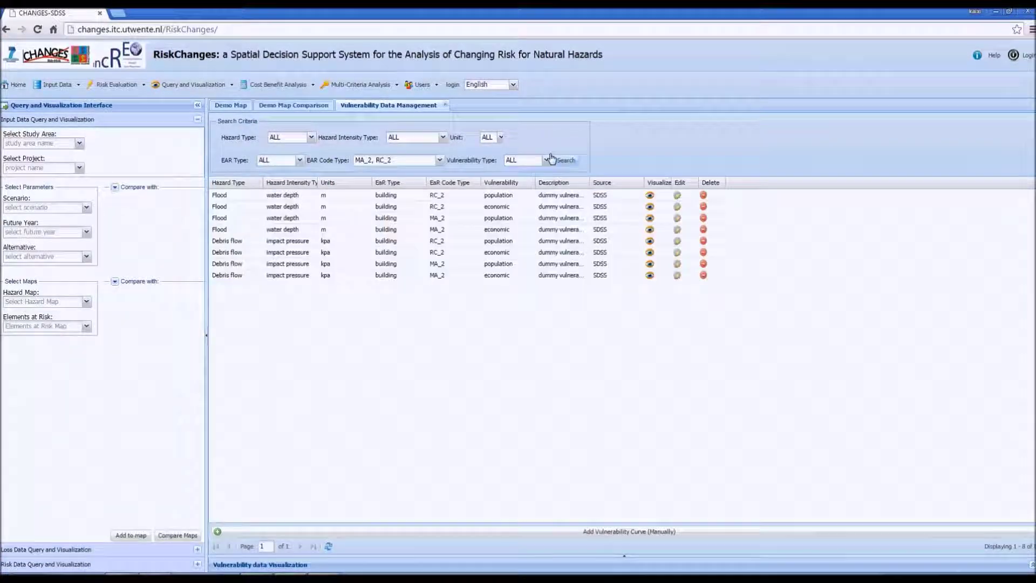
click(650, 196)
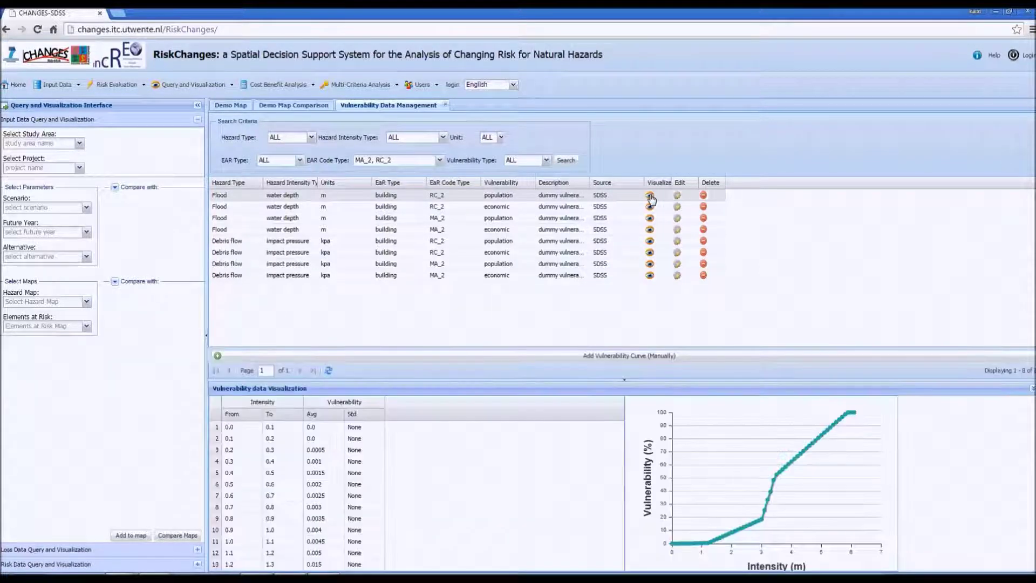
click(651, 243)
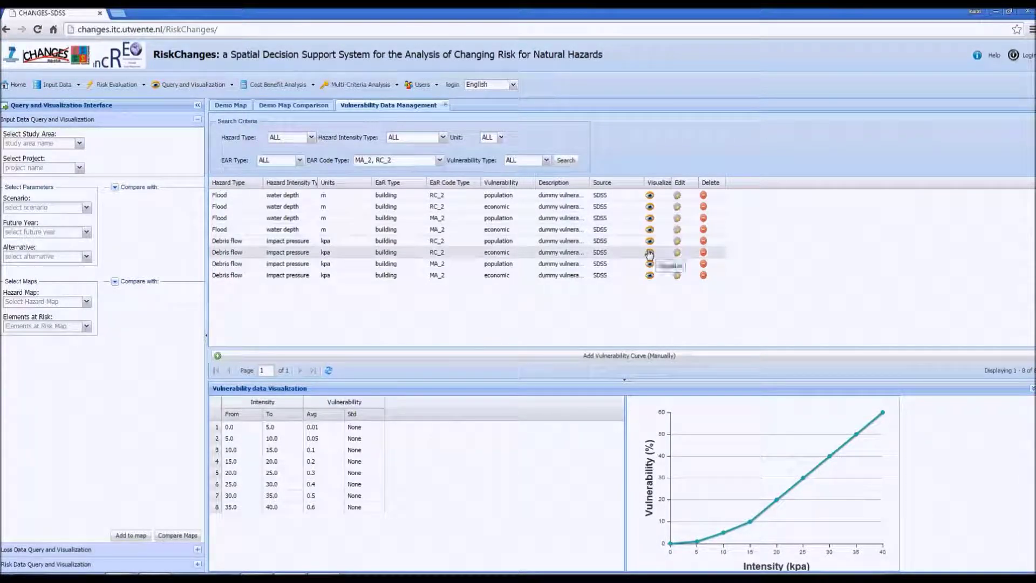
- Add an economic building vulnerability curve for Flood water level in m with EaR code MA1, source "test", description "test purposes" and file FL_MA_1
click(670, 358)
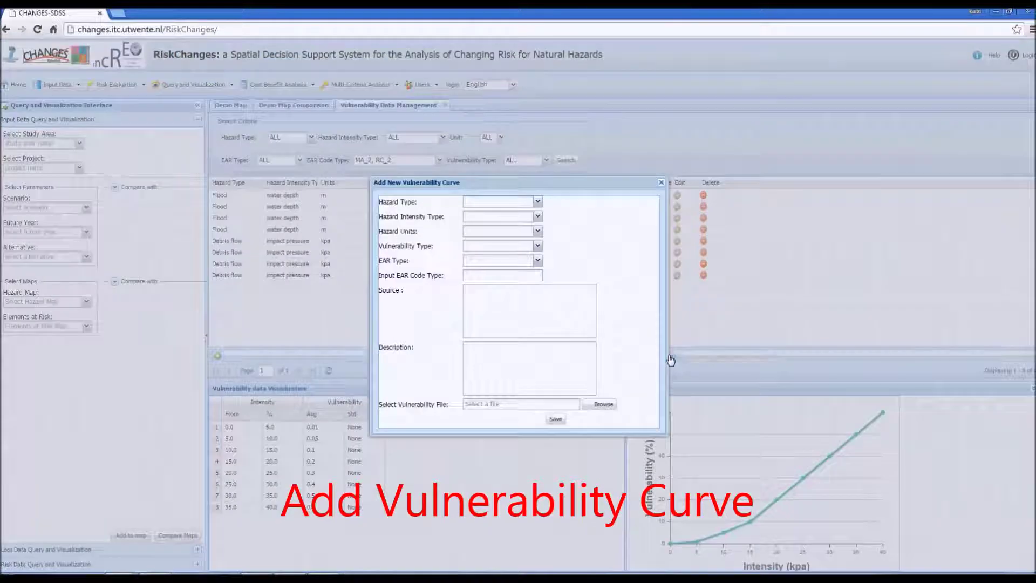
click(537, 202)
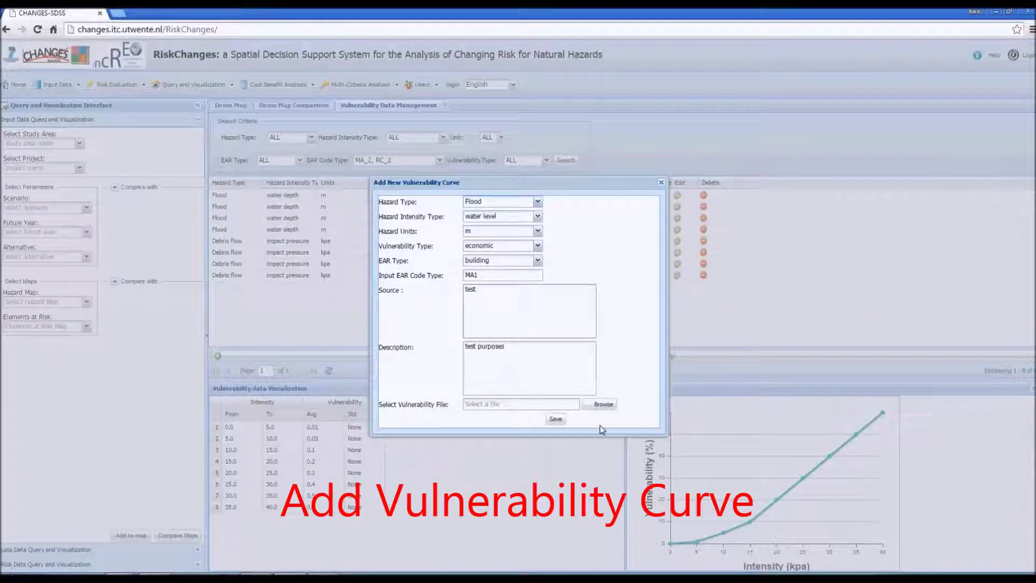
click(604, 405)
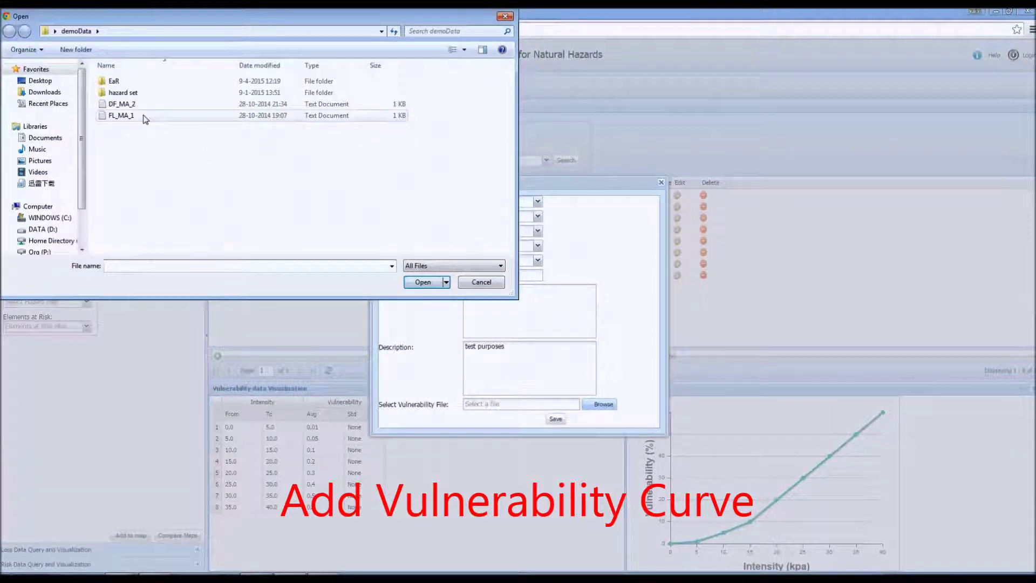
click(143, 115)
click(424, 283)
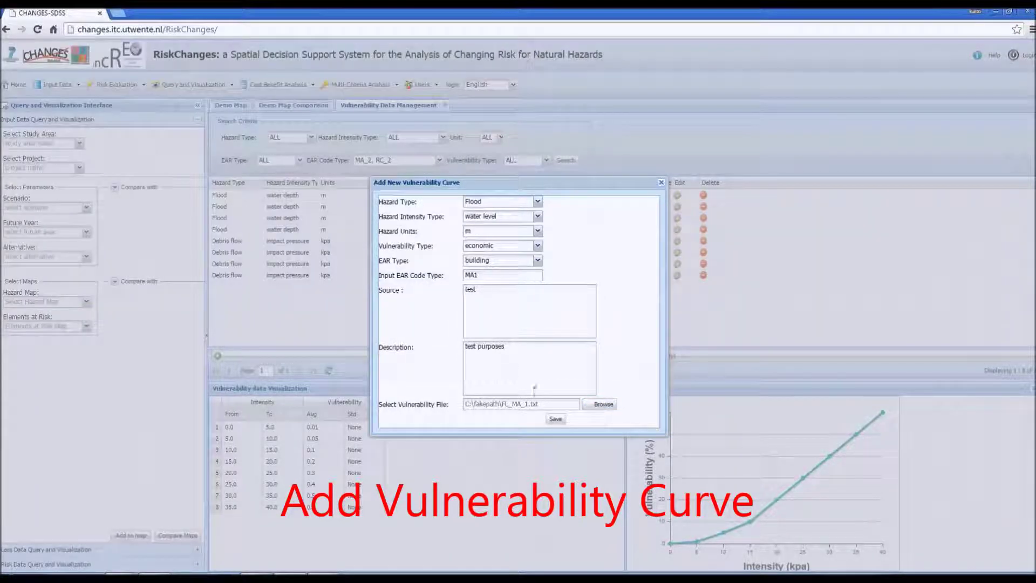
click(555, 419)
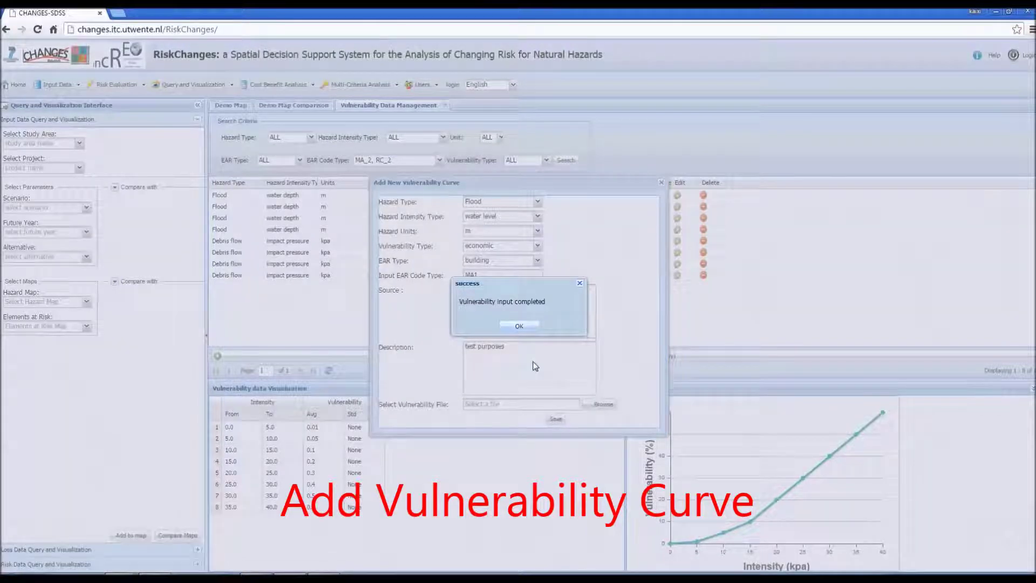
click(521, 326)
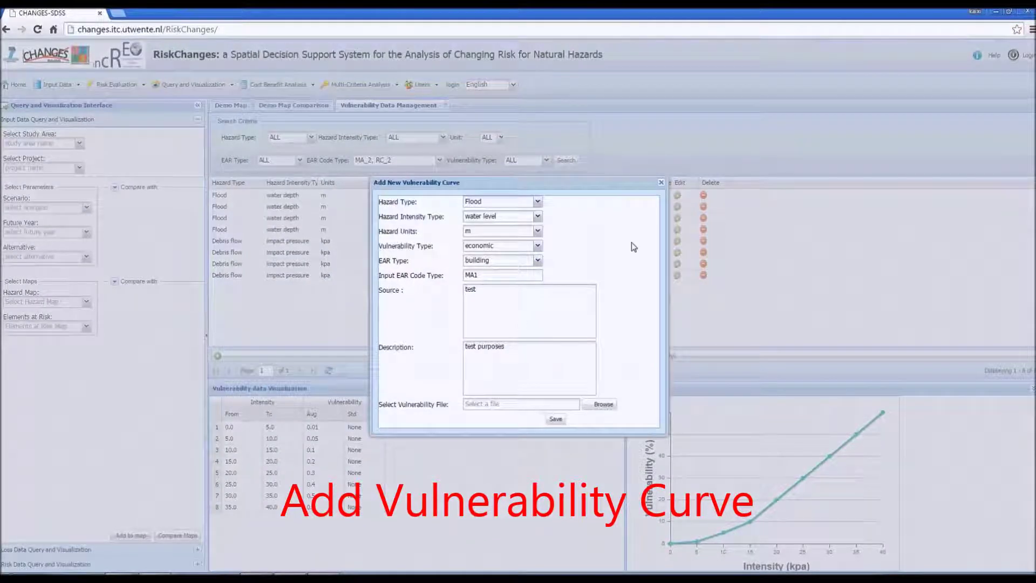